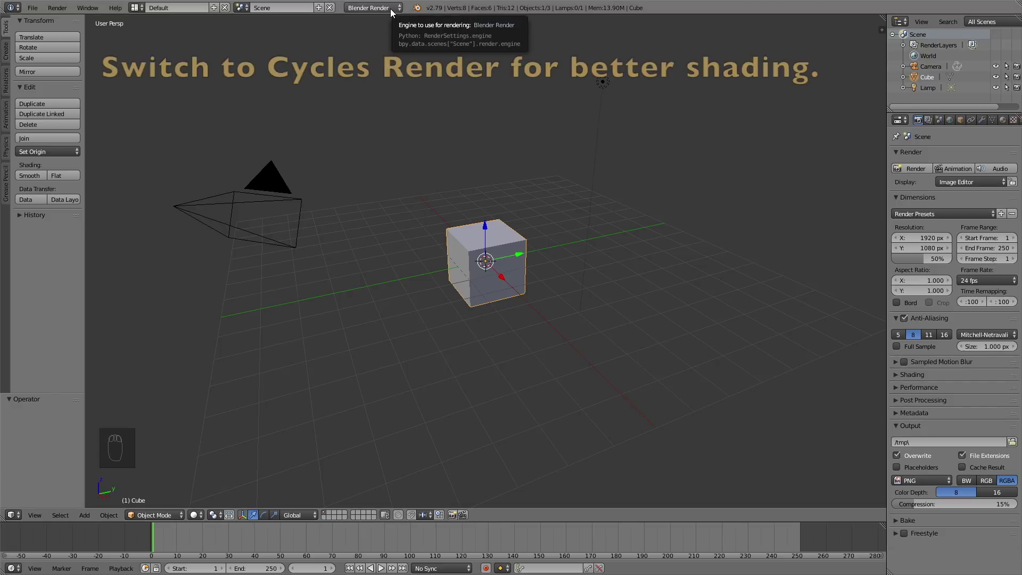
Switch the render engine to Cycles and move the cube along Y to 11.658.
left_click(387, 8)
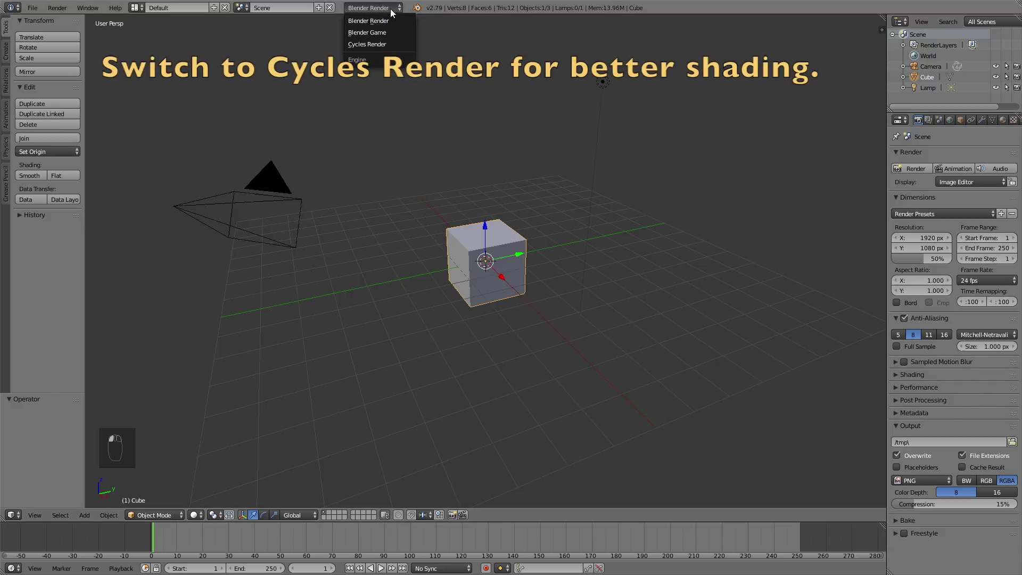
left_click(382, 41)
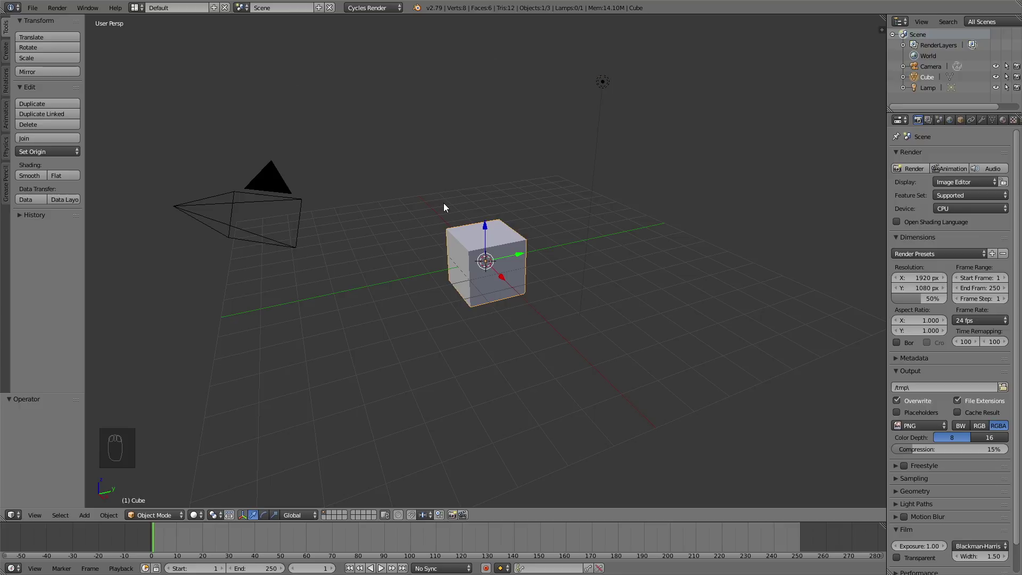
key("g")
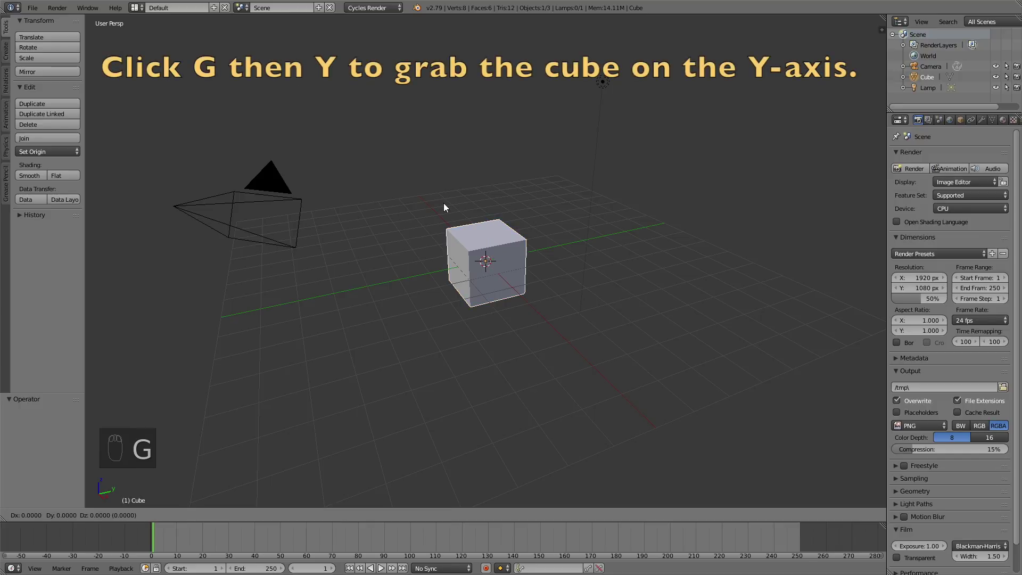
key("y")
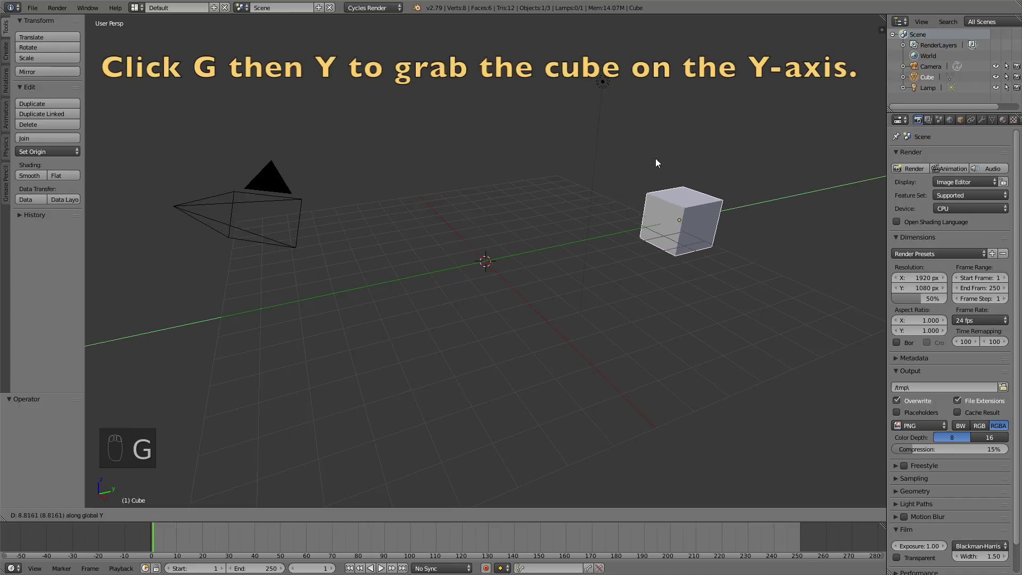
left_click(686, 149)
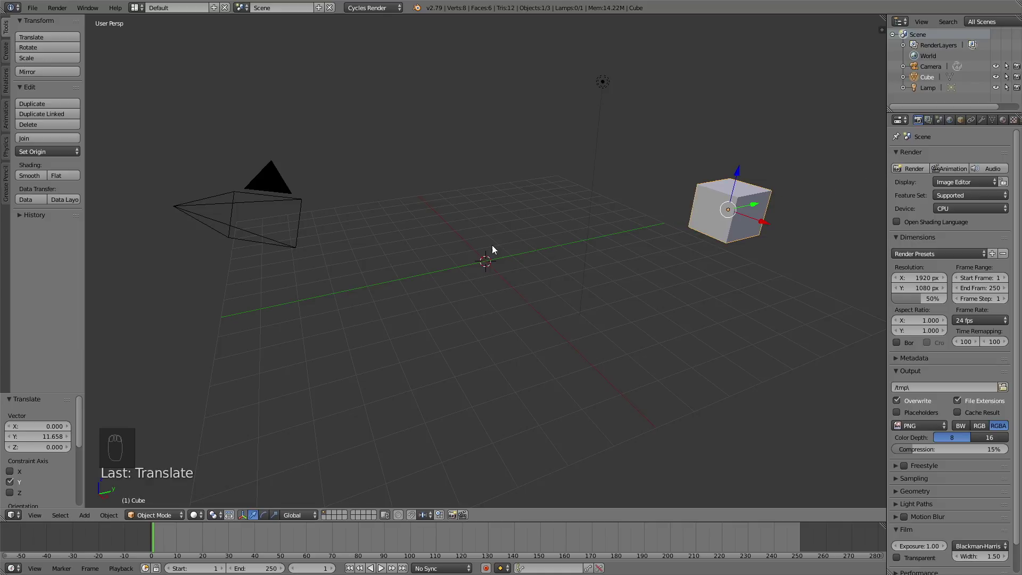
Add a plane at the scene centre and scale it up to 2.534.
key("shift+a")
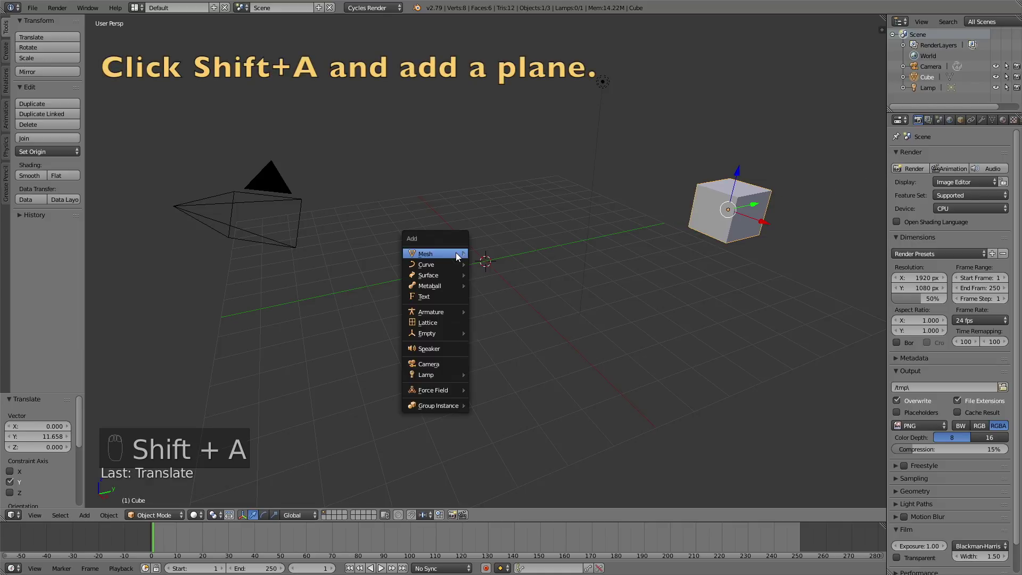
mouse_move(456, 254)
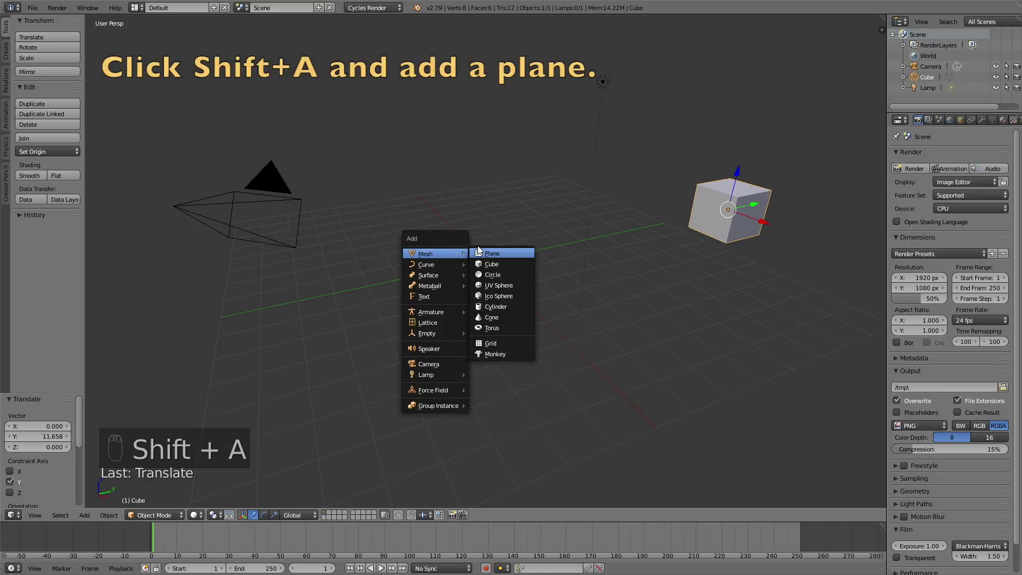
left_click(487, 254)
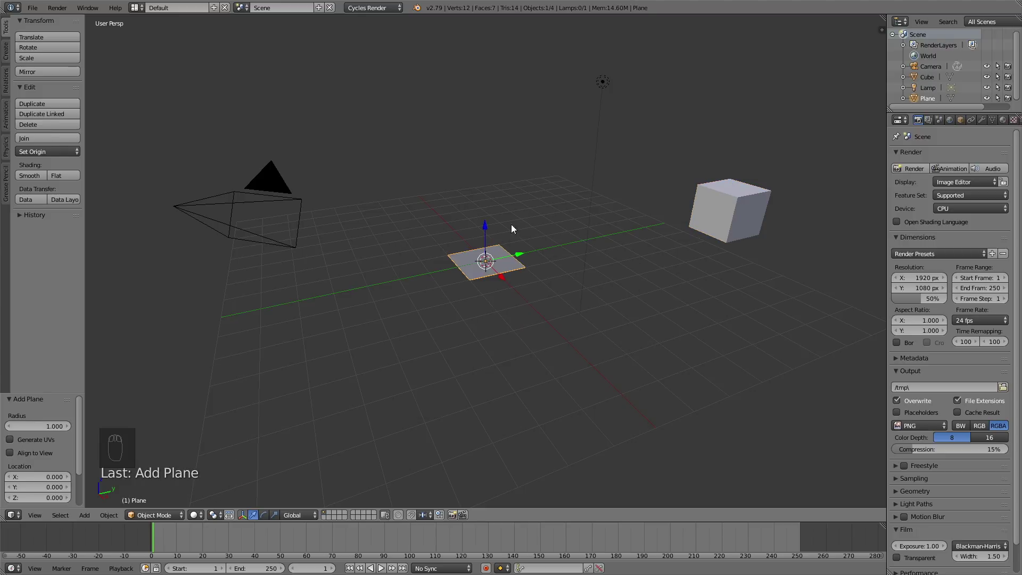
key("s")
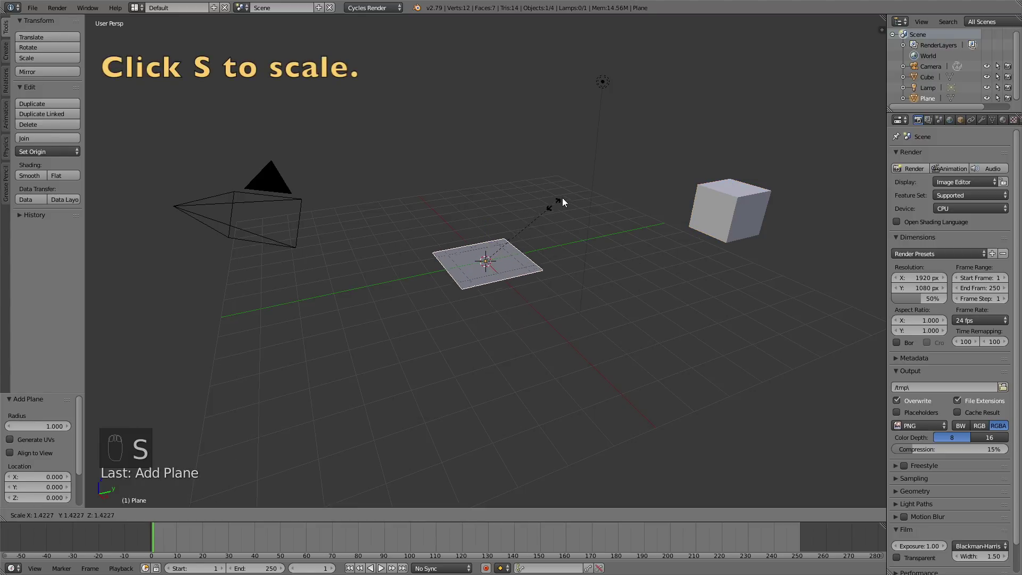
left_click(597, 150)
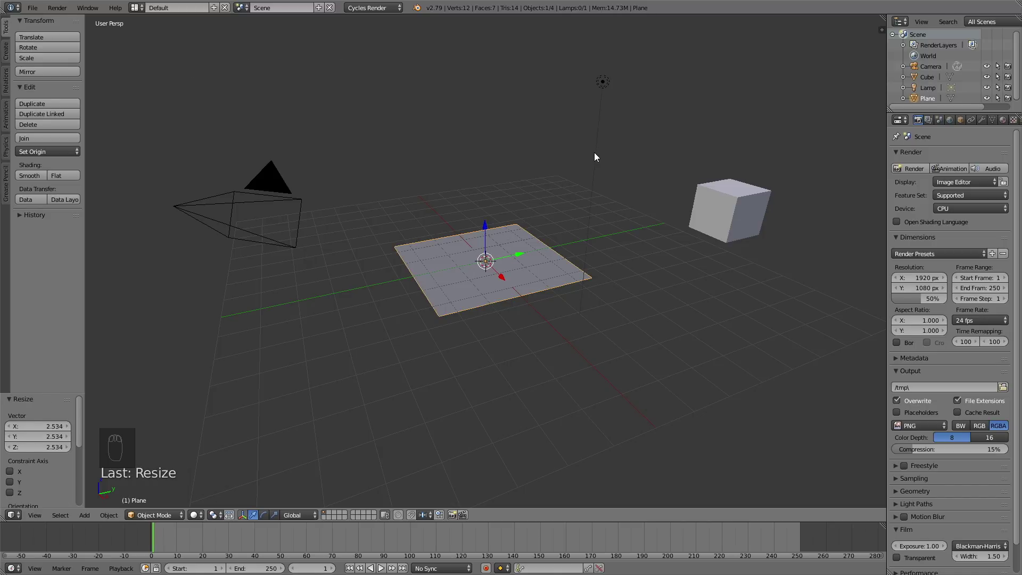
Add a particle system to the plane with 50000 particles and edit the emission end frame.
scroll(958, 120, "down", 4)
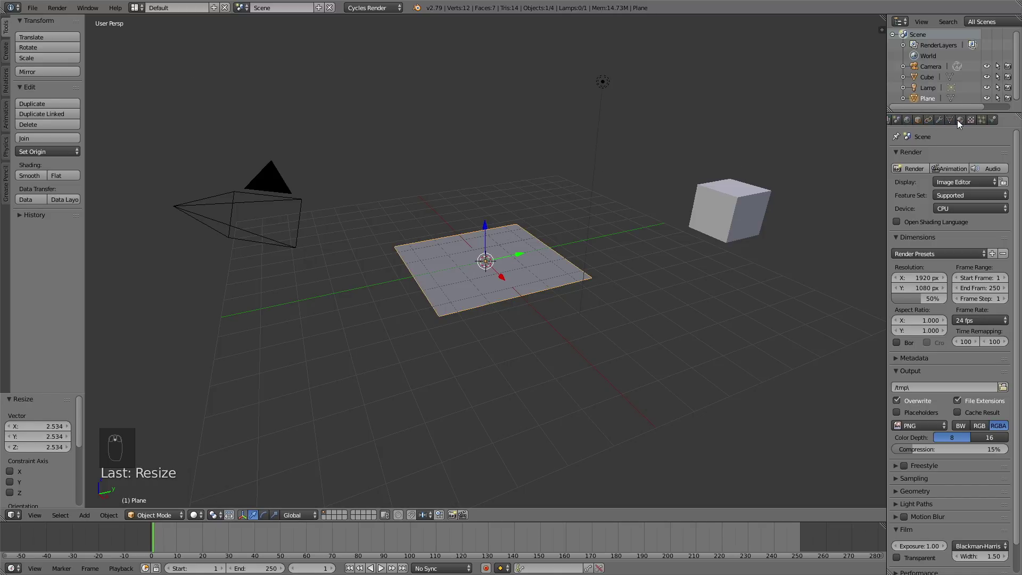
left_click(973, 120)
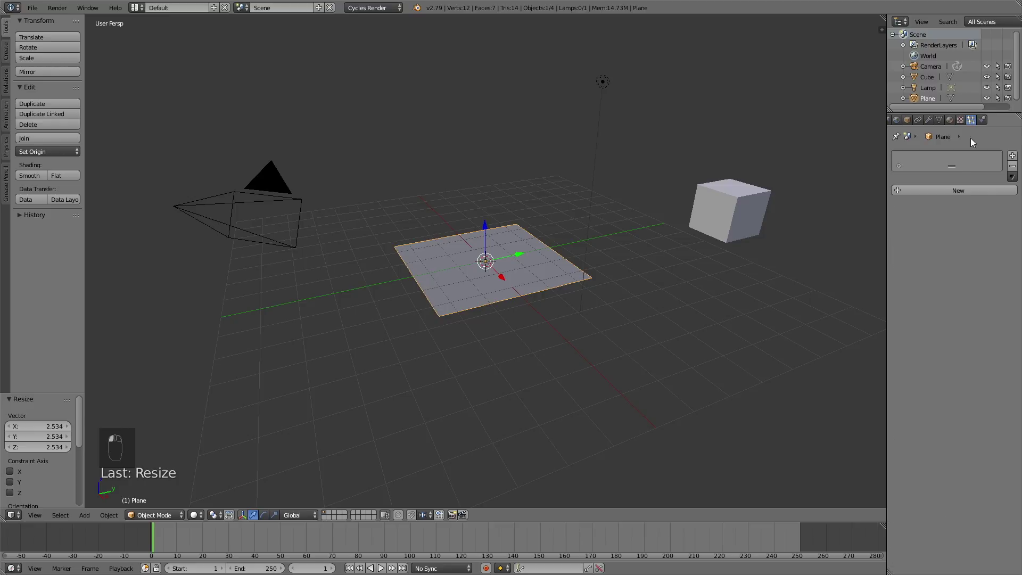
left_click(959, 187)
left_click(939, 236)
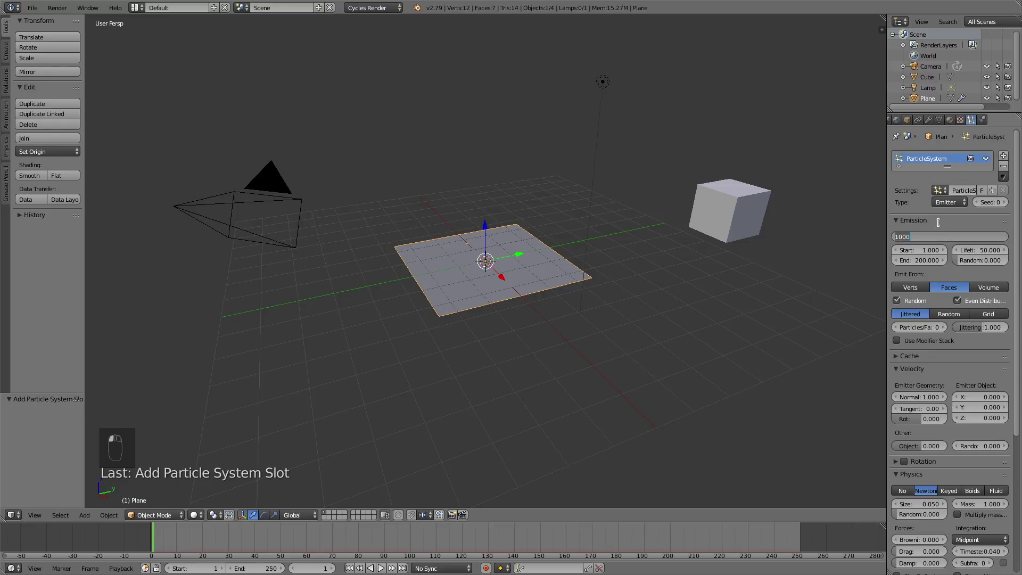
type("50000")
key("Return")
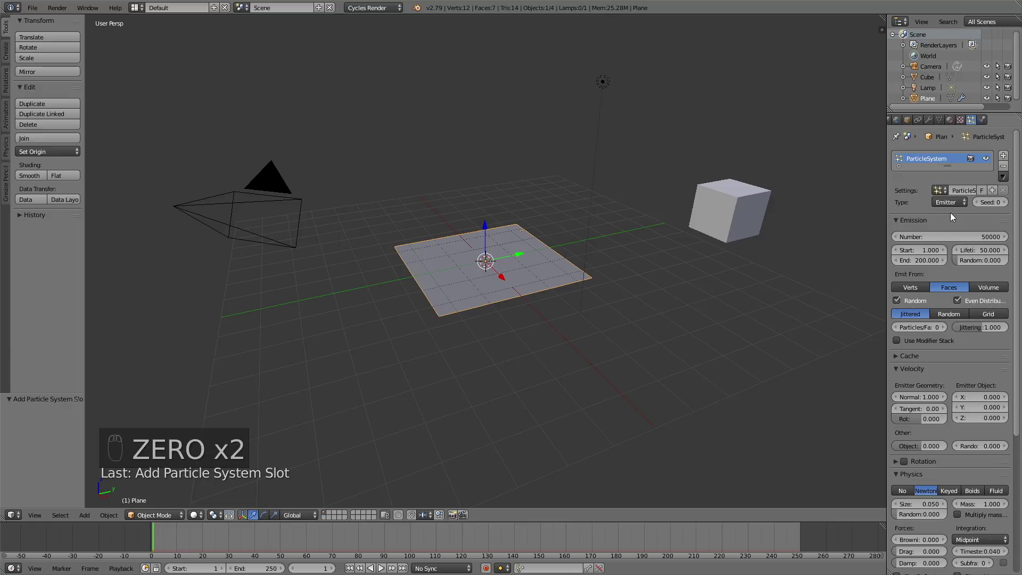
left_click(926, 259)
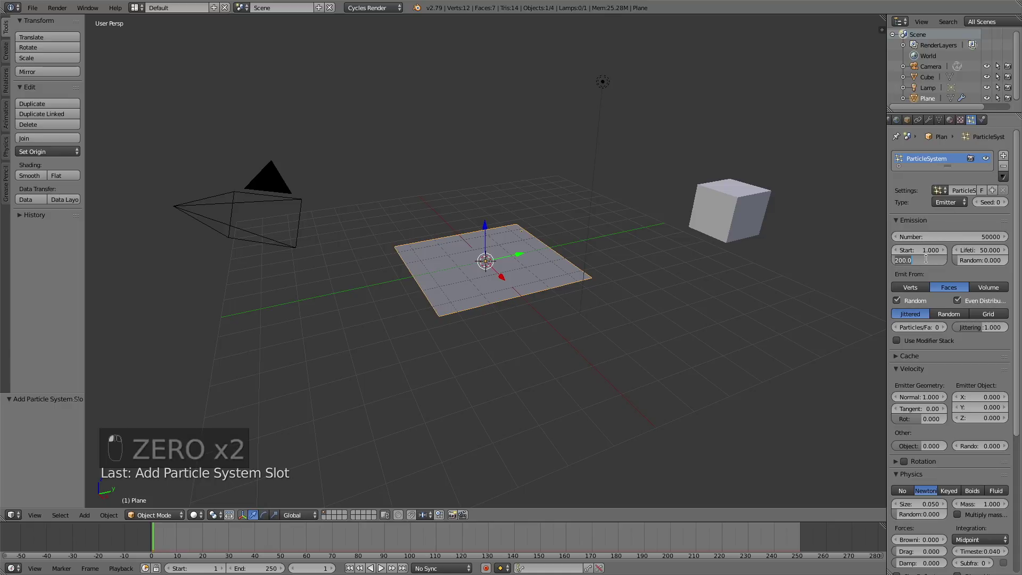
type("2")
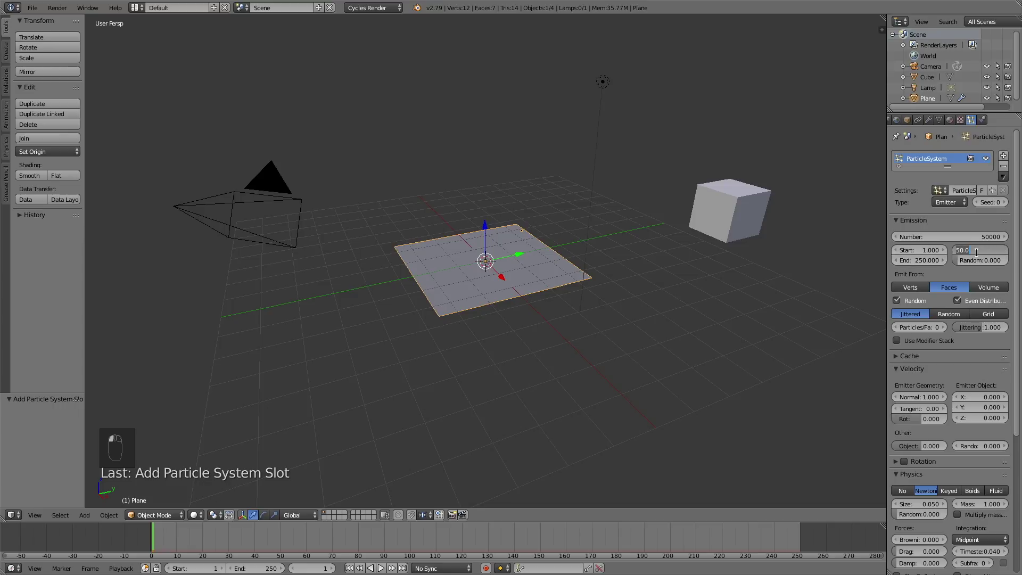
type("2")
Set the particle size to 0.45 with 0.95 size randomness.
scroll(951, 309, "down", 7)
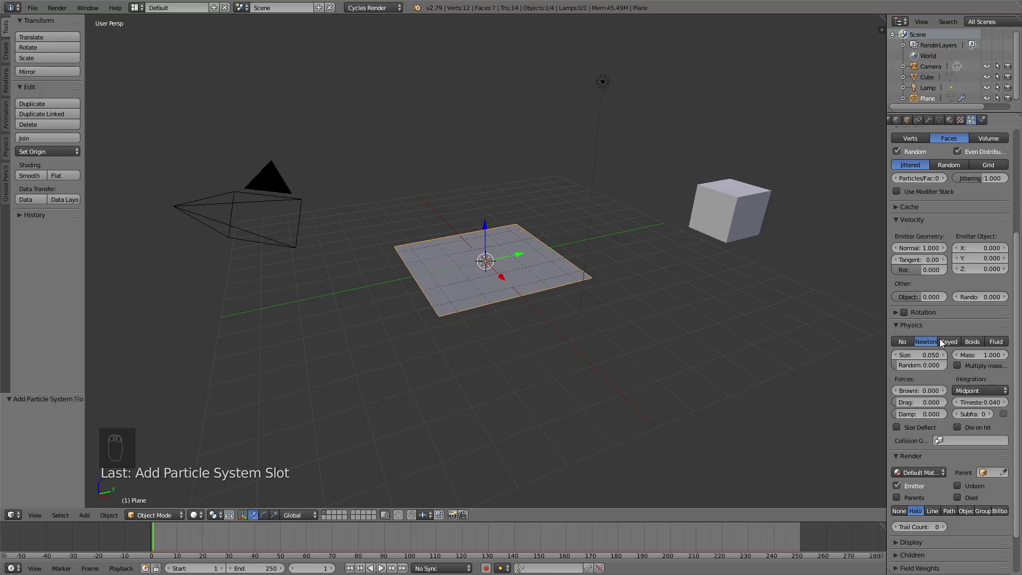
left_click(926, 356)
key("BackSpace")
key("BackSpace")
key("BackSpace")
key("BackSpace")
Render the particles as copies of the Cube object.
scroll(918, 365, "down", 3)
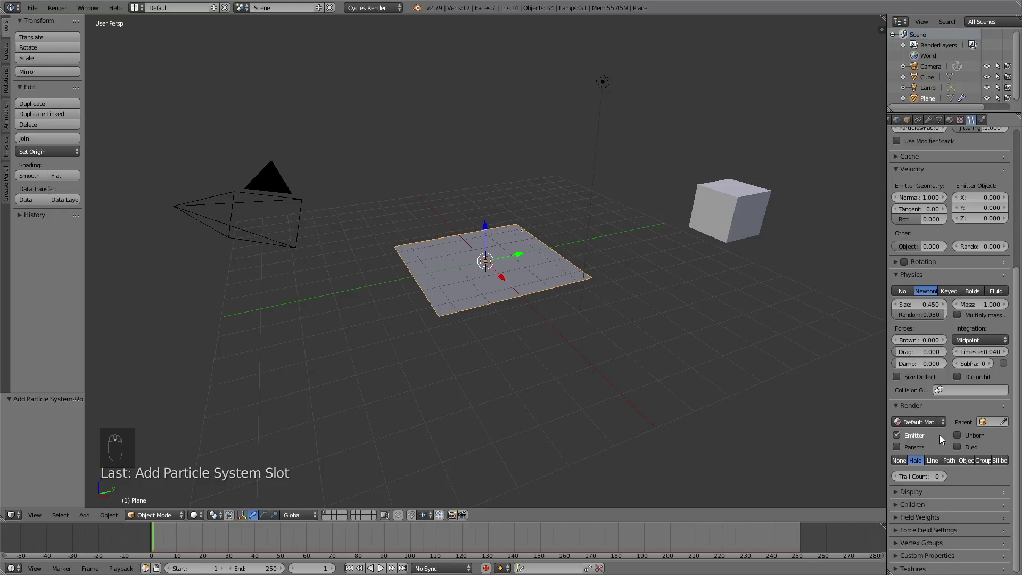
left_click(965, 463)
left_click(963, 472)
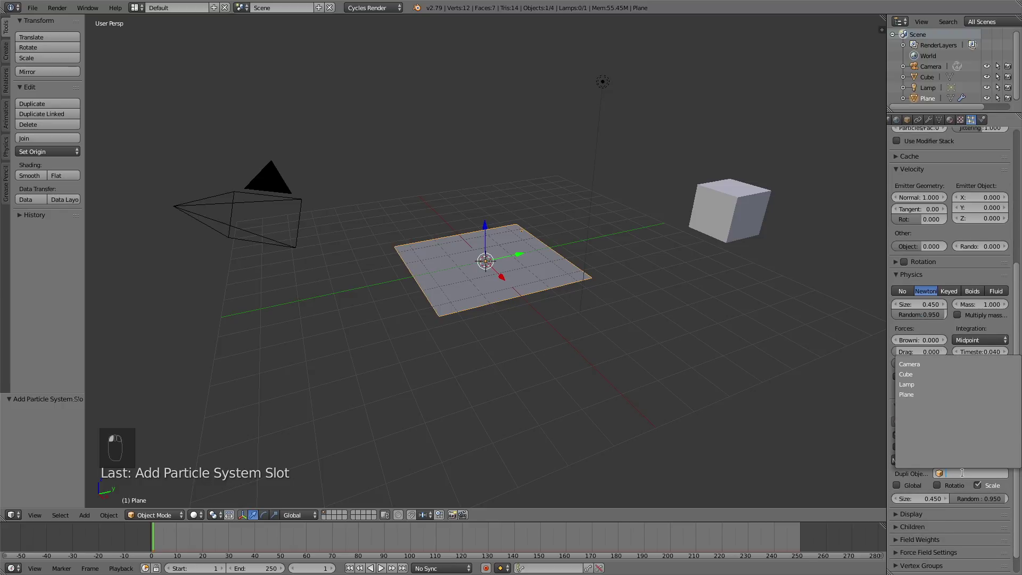
left_click(913, 375)
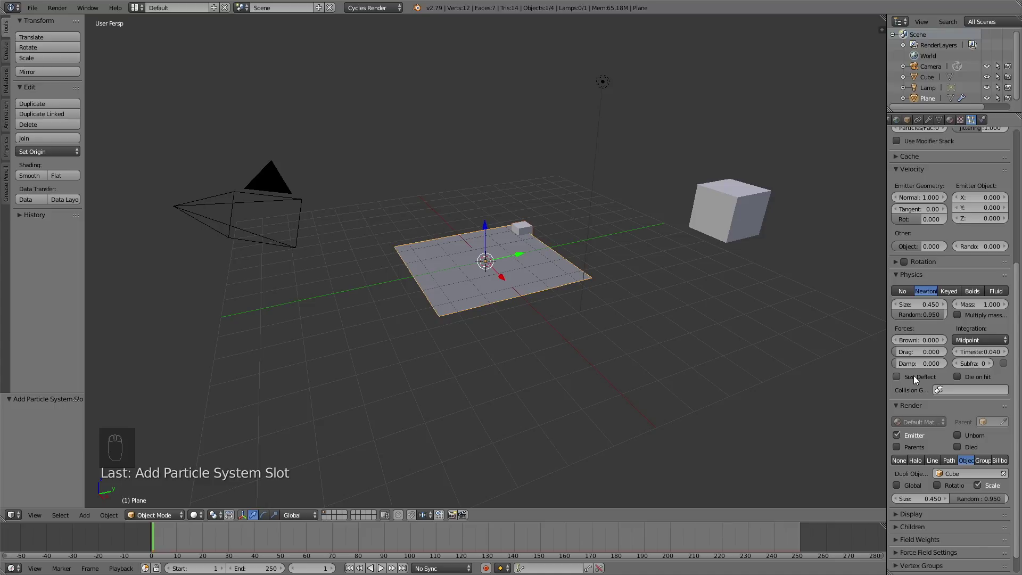
scroll(954, 328, "up", 10)
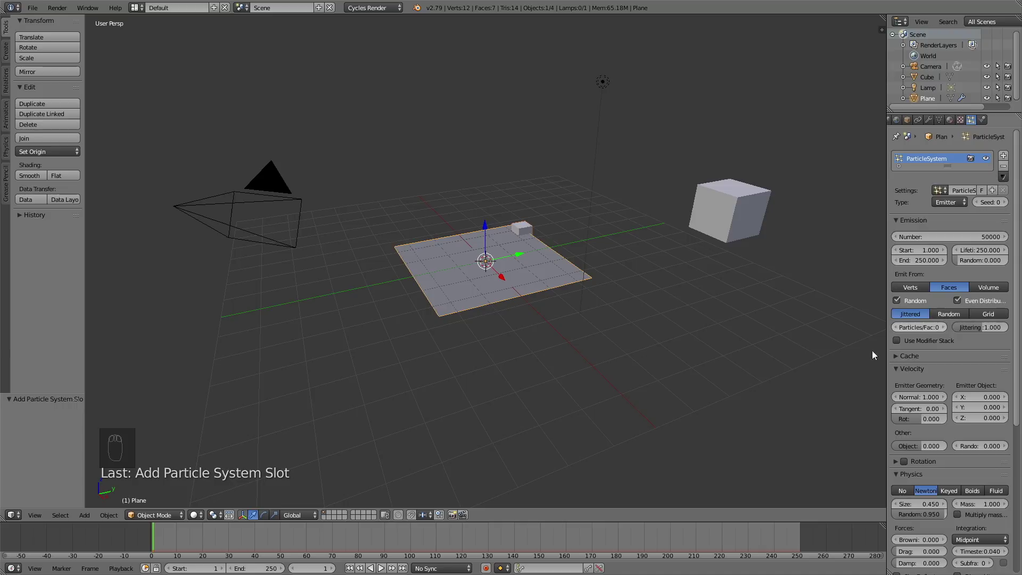
Play and stop the animation to preview the particles.
key("alt+a")
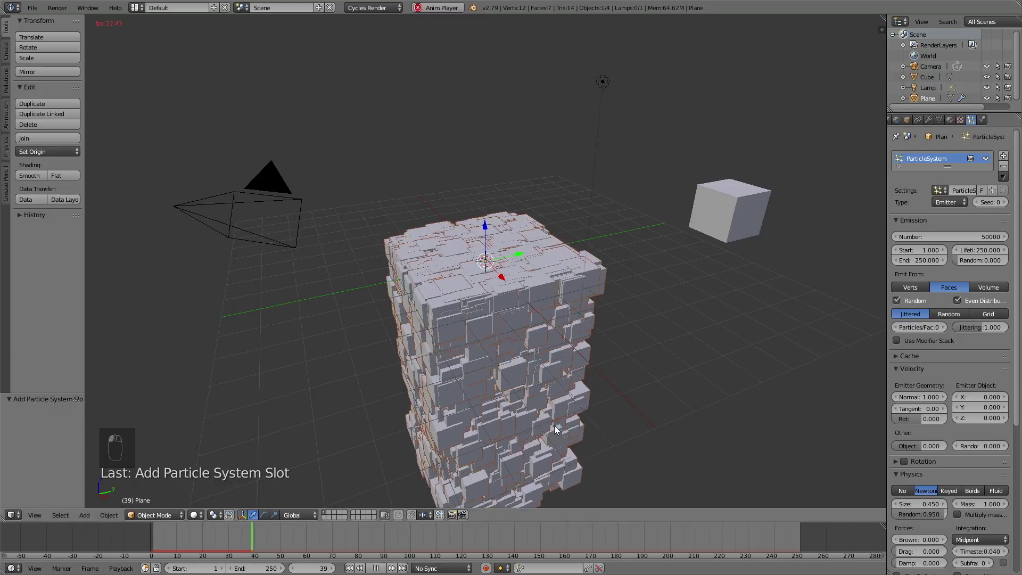
scroll(548, 424, "down", 5)
scroll(516, 389, "up", 4)
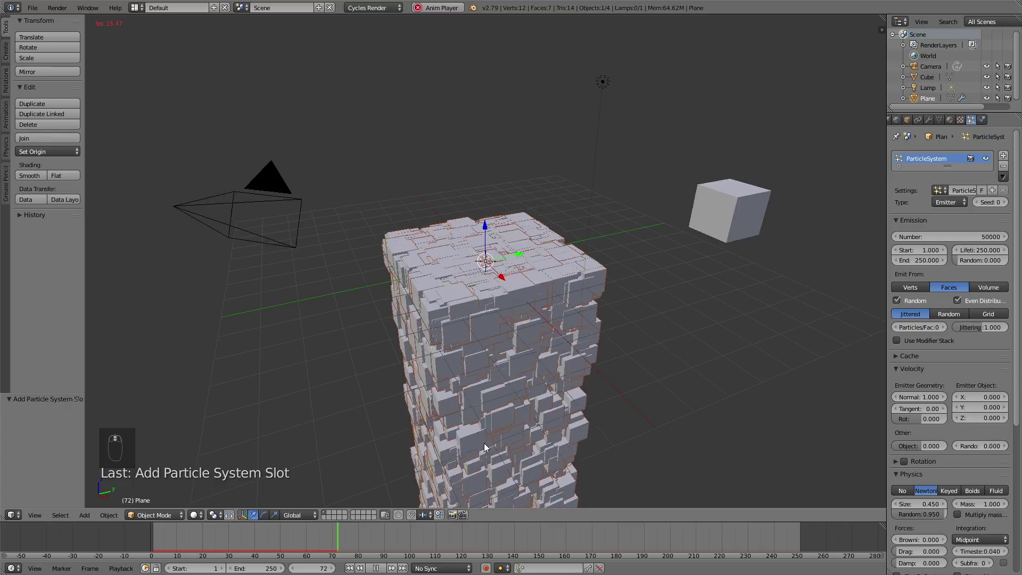
key("alt+a")
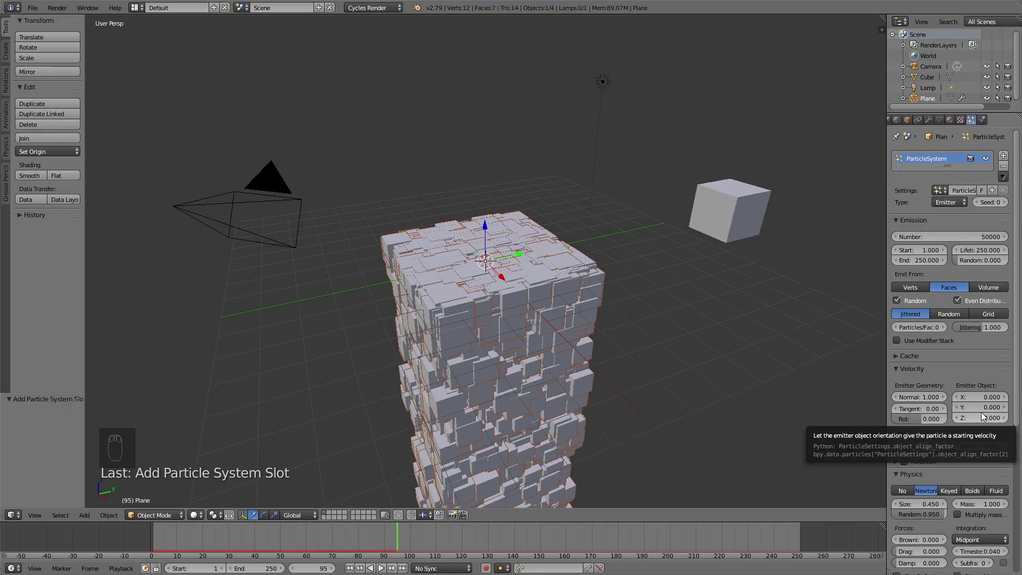
Set the particles' gravity field weight to 0.
scroll(982, 413, "down", 9)
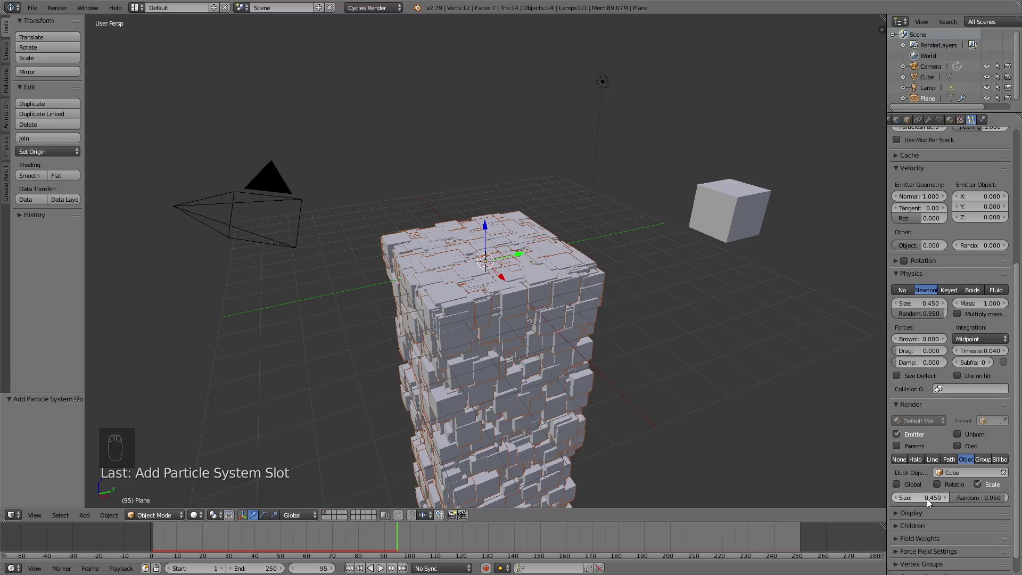
left_click(928, 539)
scroll(925, 508, "down", 4)
left_click_drag(938, 483, 900, 483)
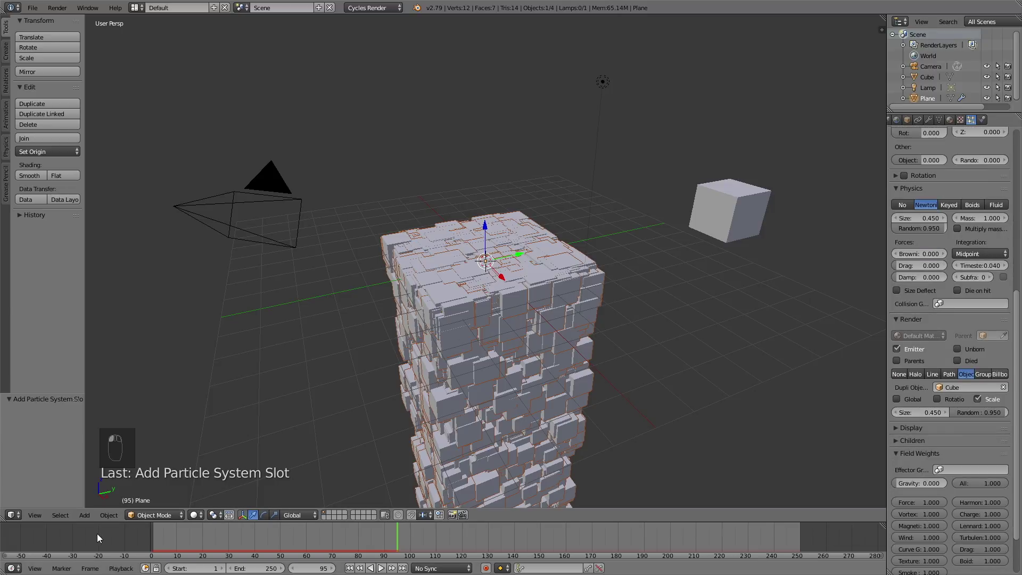
Replay the animation from the start in a side view, then rewind to frame 0.
key("shift+Left")
left_click(381, 568)
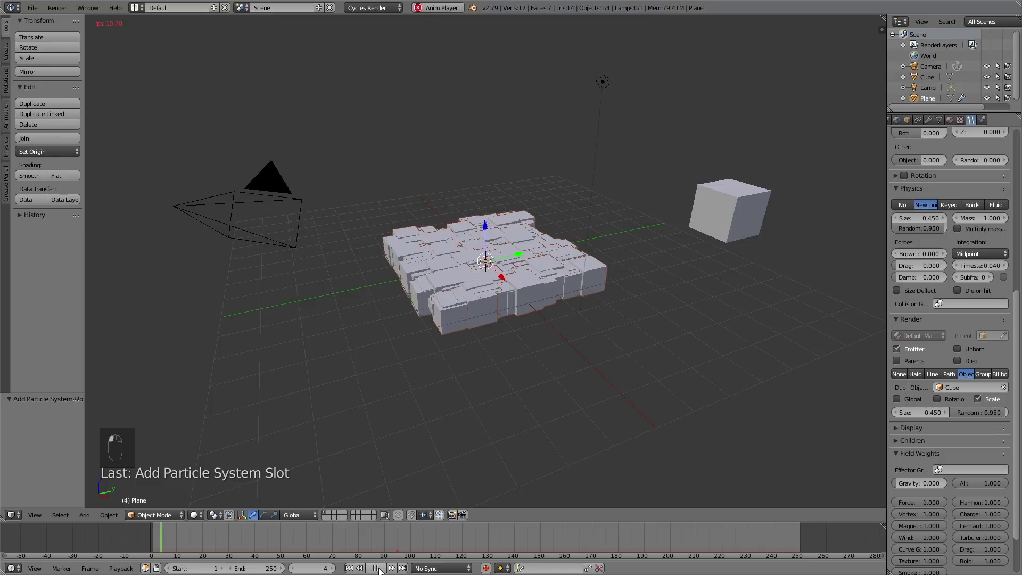
middle_click_drag(537, 401, 558, 378)
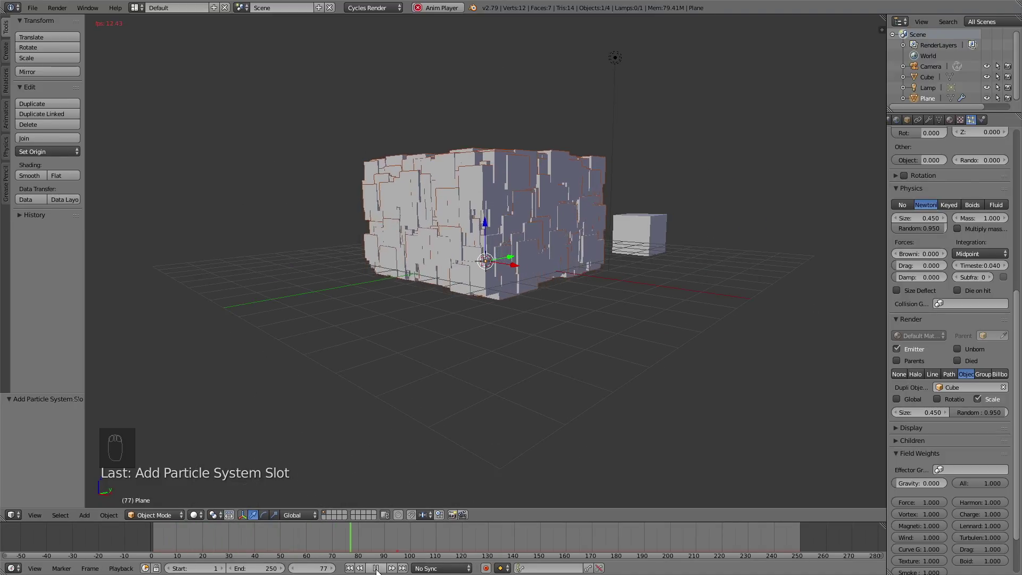
left_click_drag(345, 547, 110, 555)
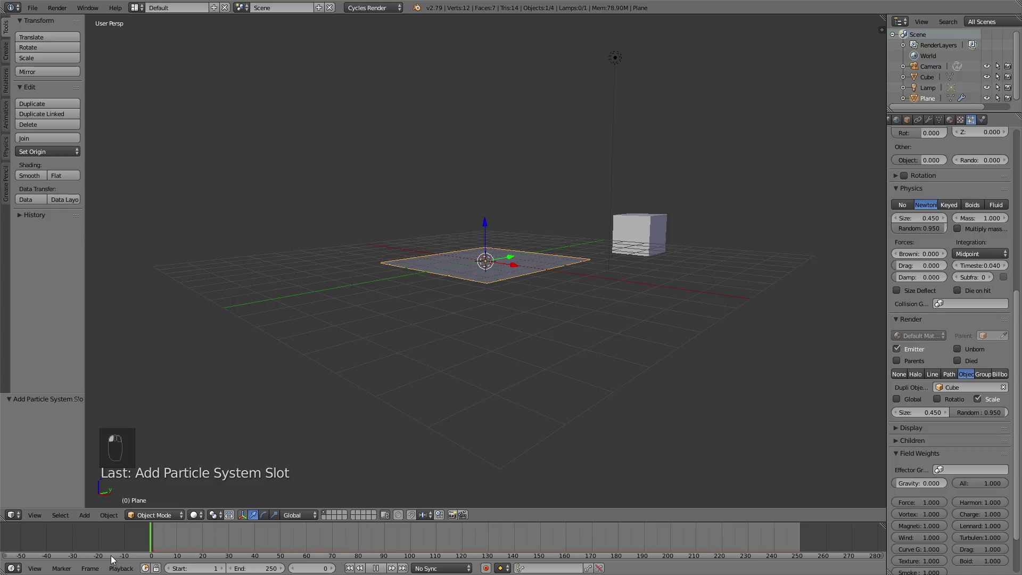
scroll(496, 237, "down", 1)
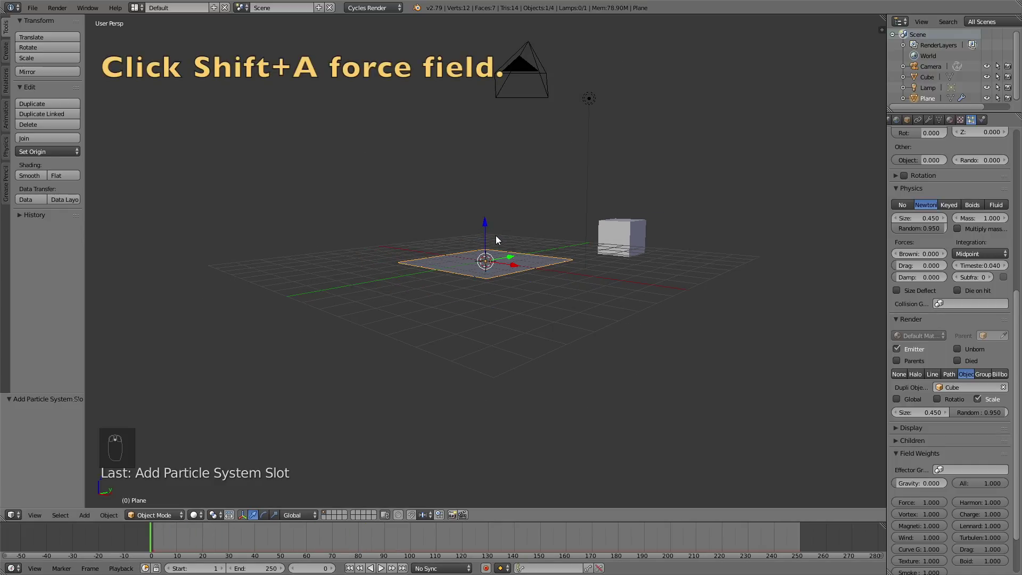
Add a Force field and raise it to Z 7.921 above the plane.
key("shift+a")
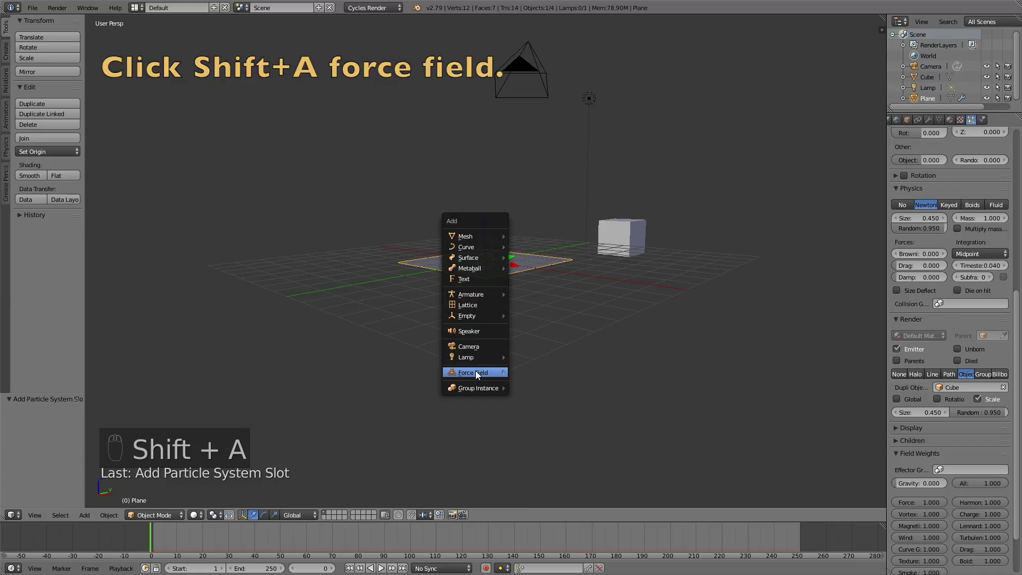
mouse_move(477, 372)
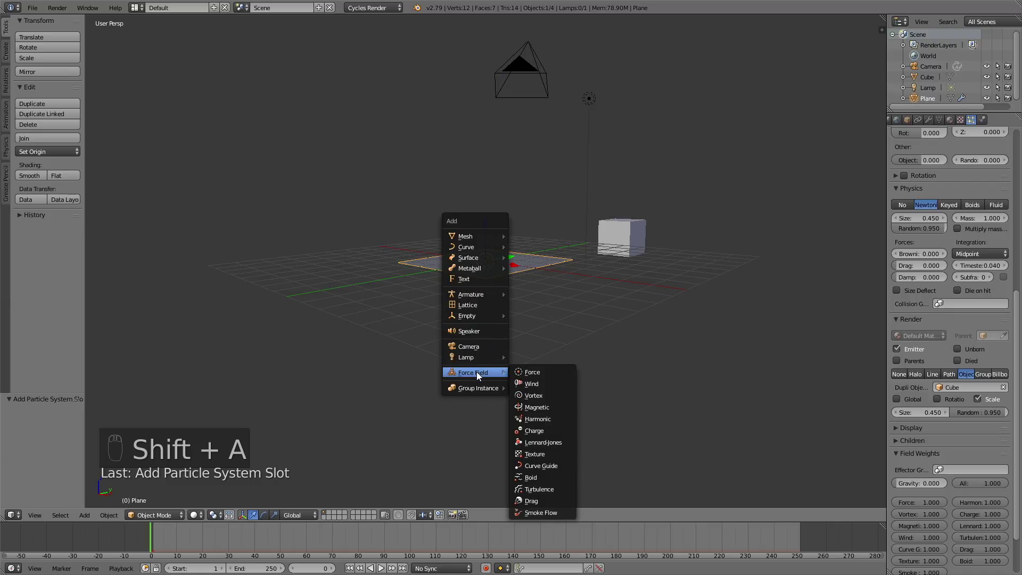
left_click(526, 372)
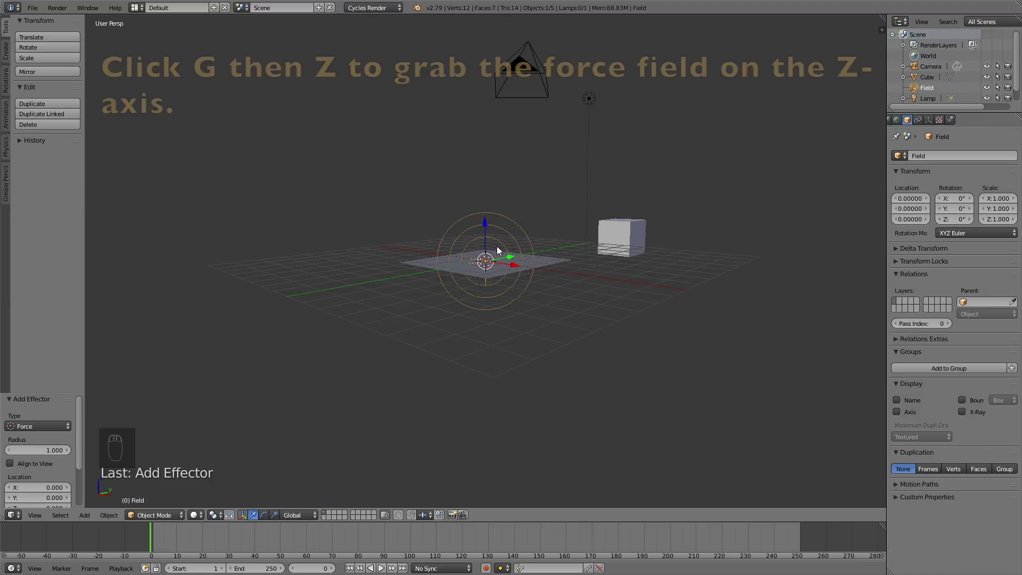
key("g")
key("z")
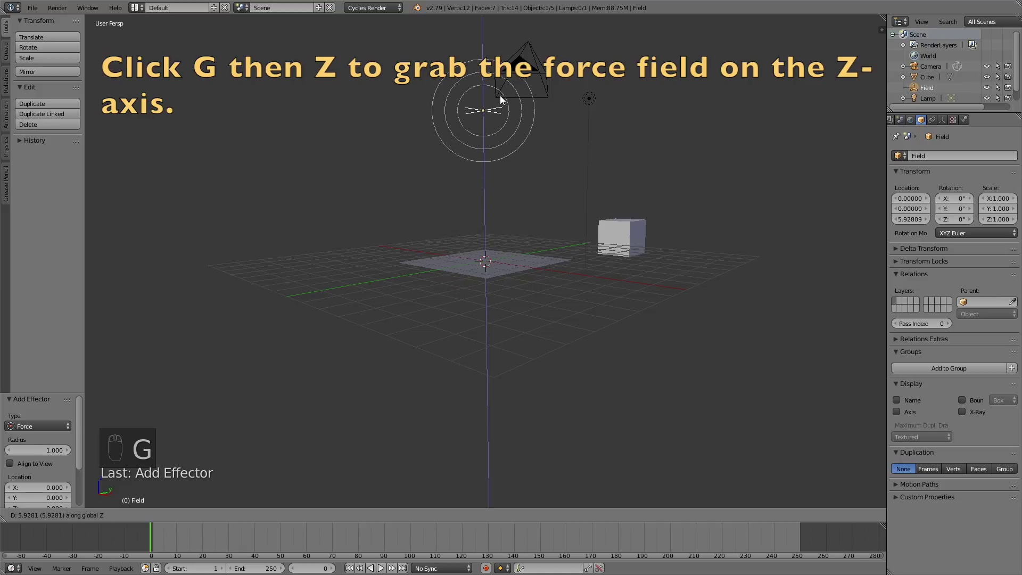
left_click(520, 46)
middle_click_drag(520, 46, 628, 111)
Set the force field strength to -35.
left_click(964, 120)
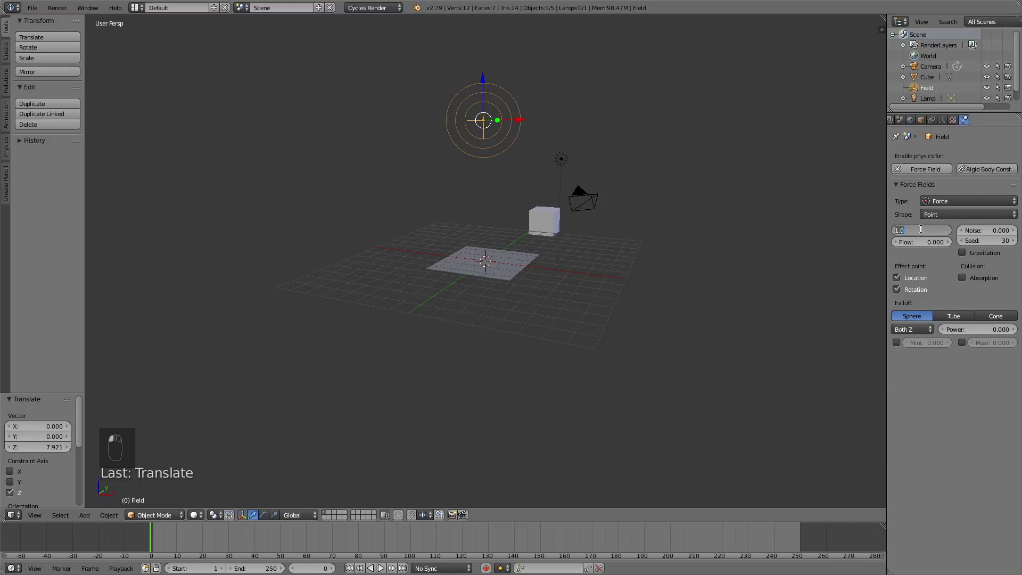
key("BackSpace")
type("35")
key("Return")
Play the animation to watch the hourglass form, stop at frame 143, and select the lamp.
left_click(381, 568)
scroll(522, 244, "down", 3)
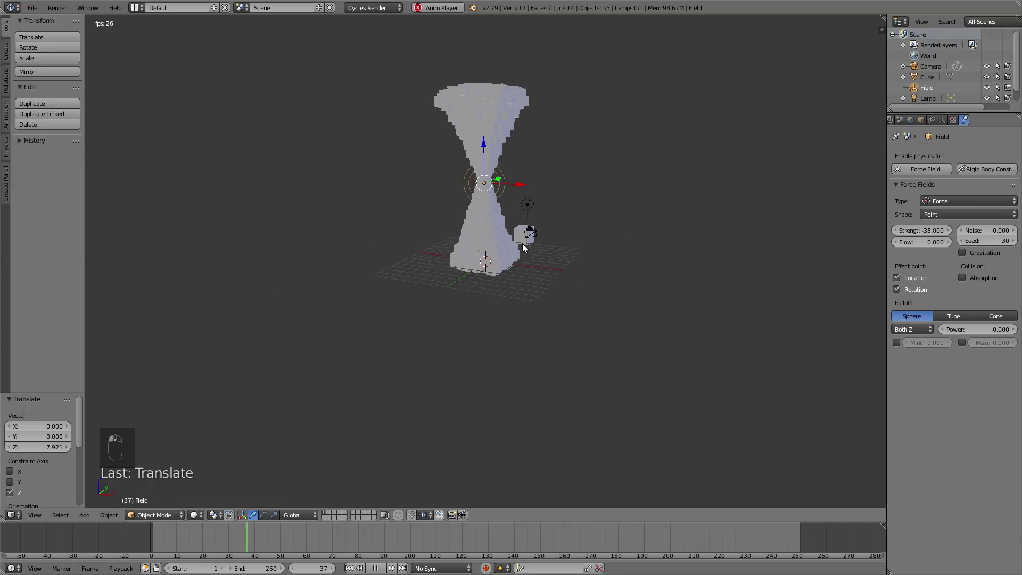
scroll(559, 241, "up", 4)
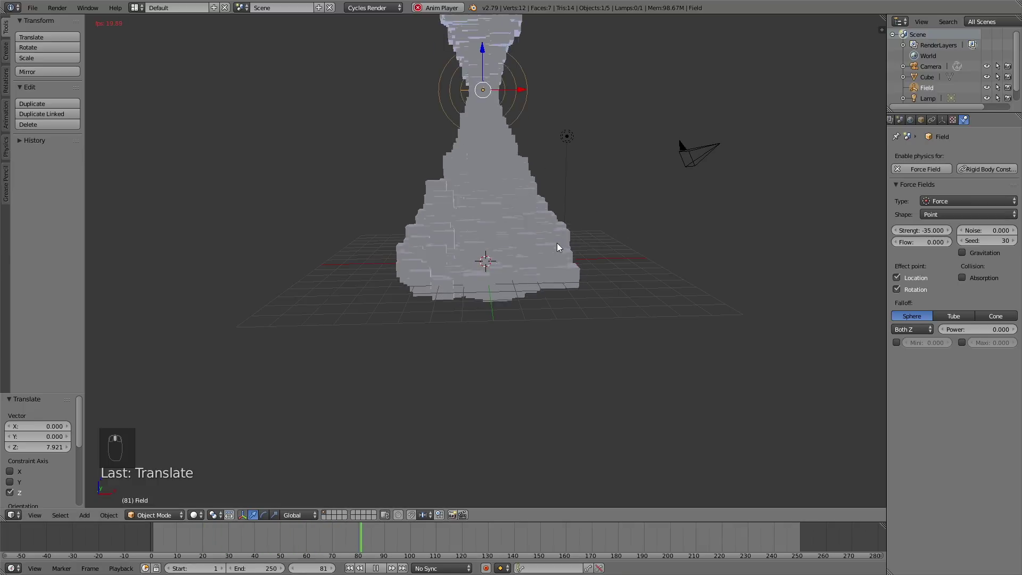
middle_click_drag(557, 243, 530, 228)
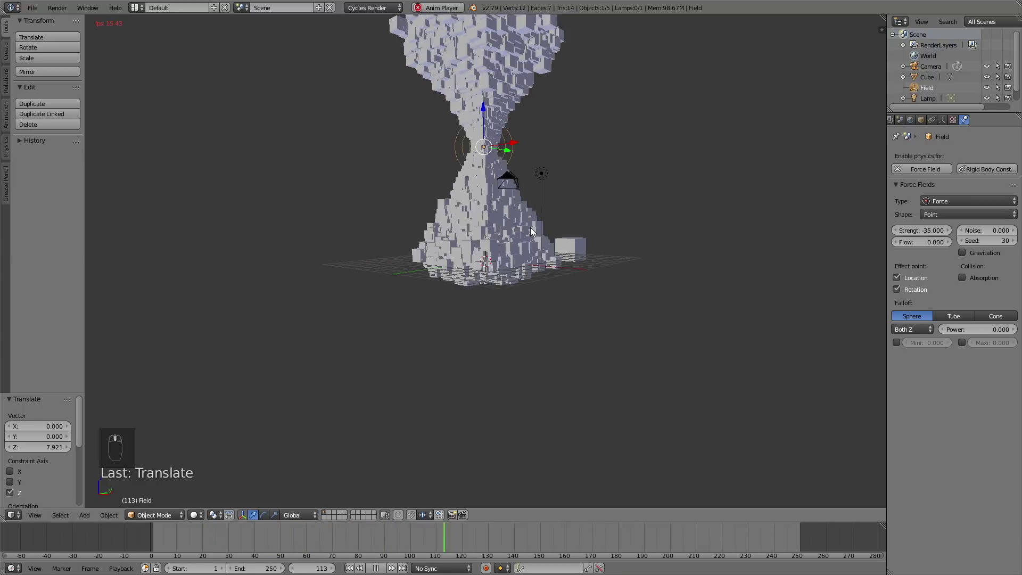
scroll(530, 228, "down", 1)
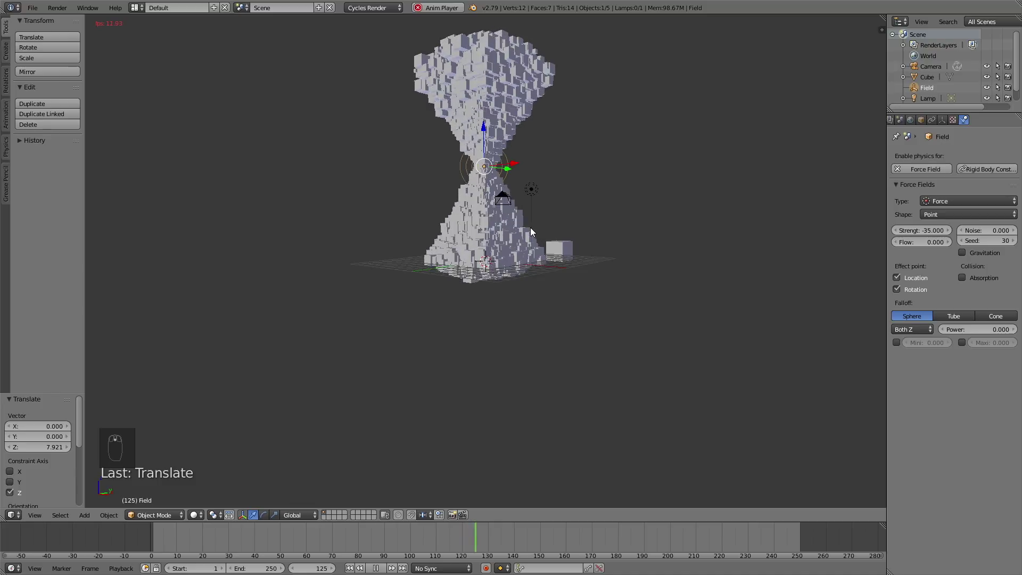
left_click(376, 568)
scroll(511, 171, "up", 1)
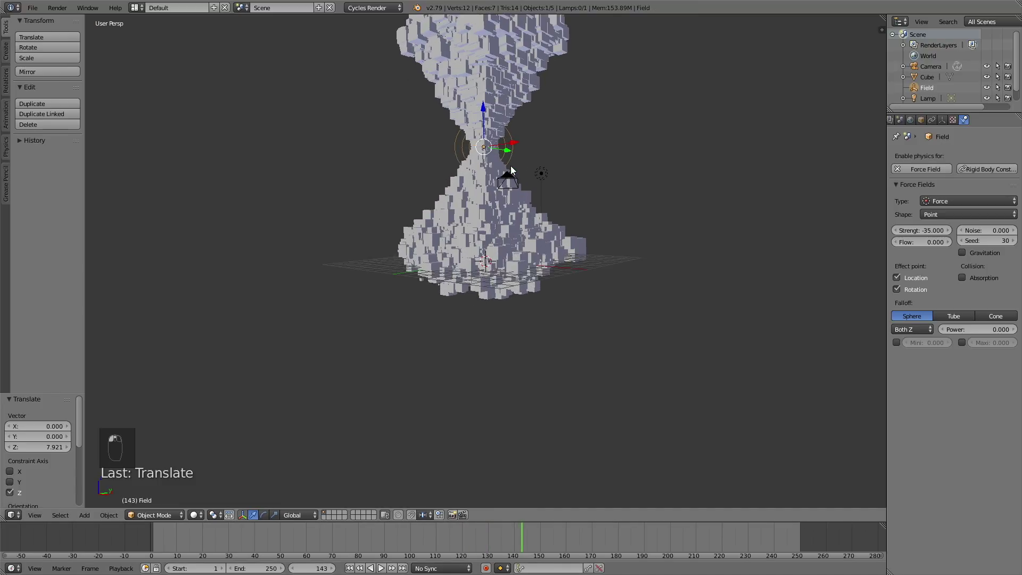
right_click(544, 172)
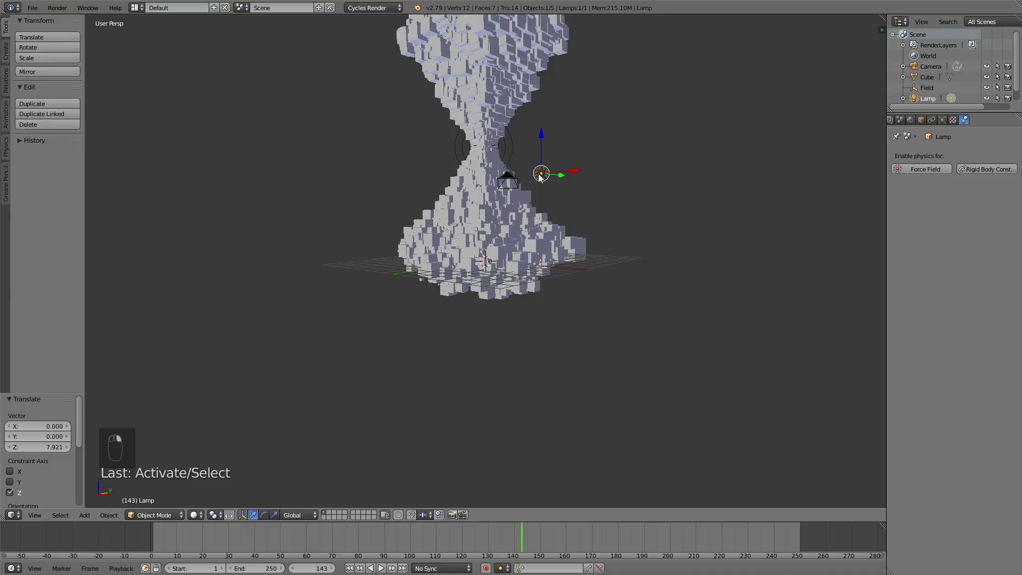
Turn the lamp into a Sun with size 1.
middle_click_drag(548, 205, 564, 206)
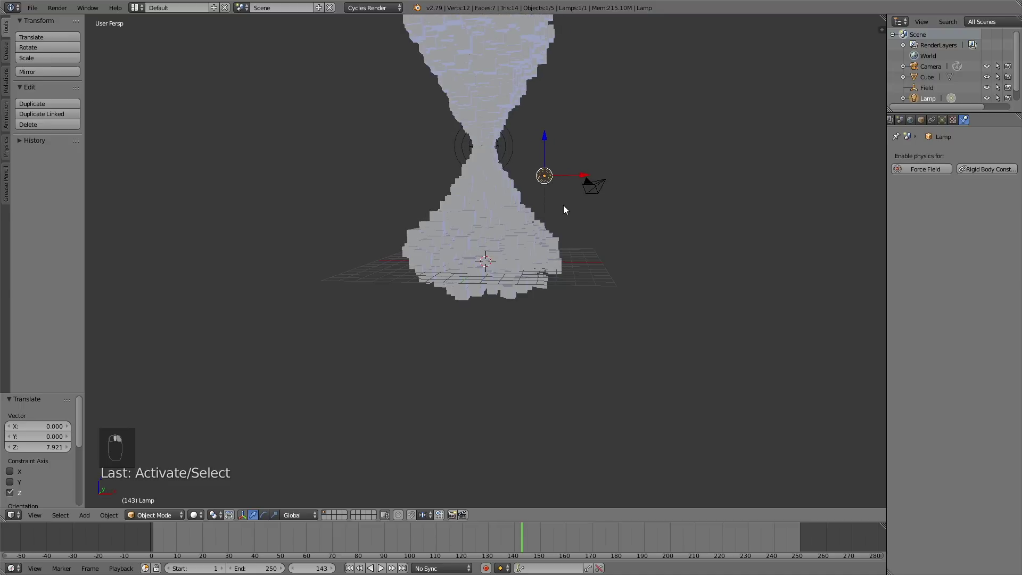
left_click(942, 119)
left_click(937, 211)
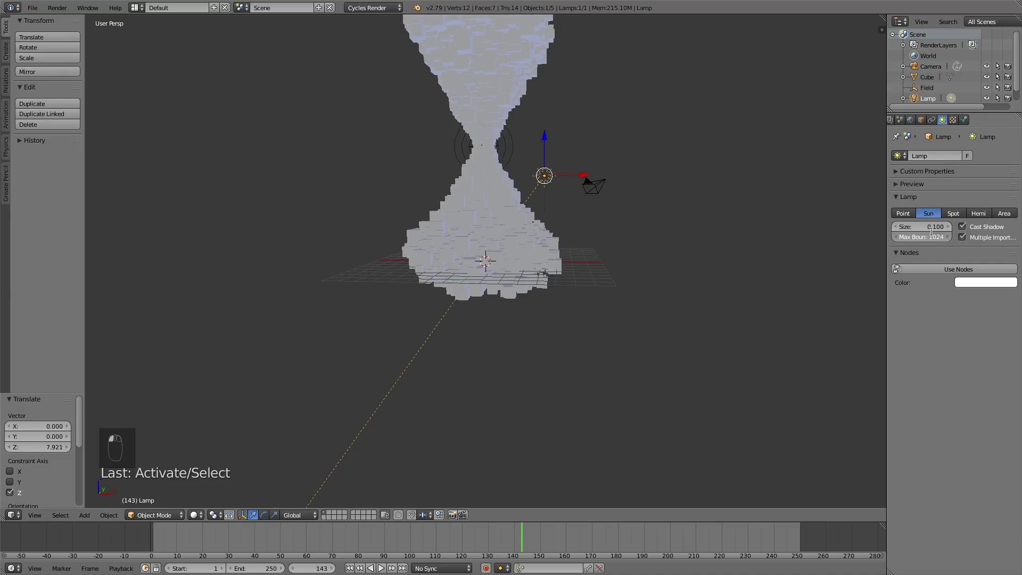
left_click(924, 228)
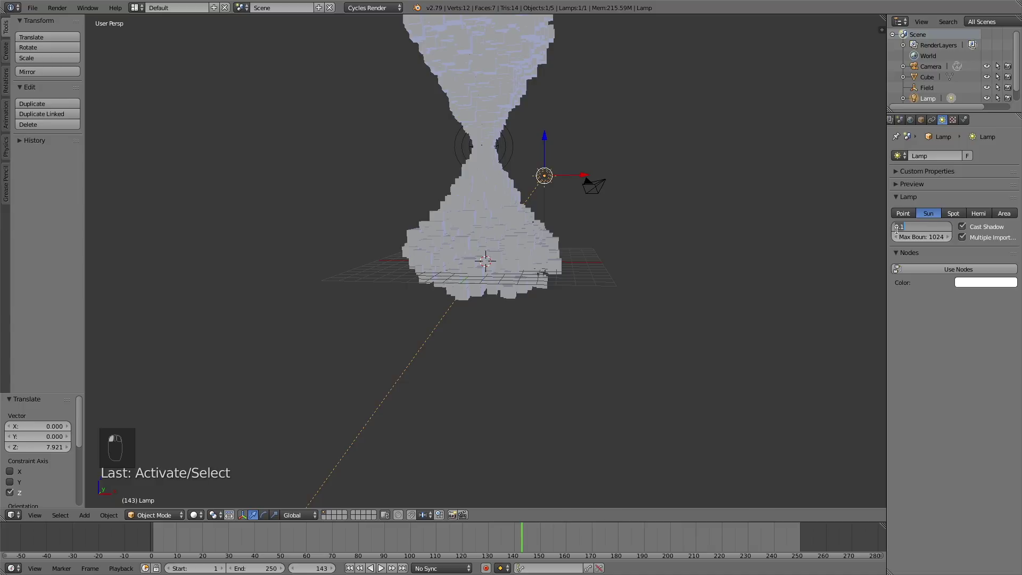
type("1")
key("Return")
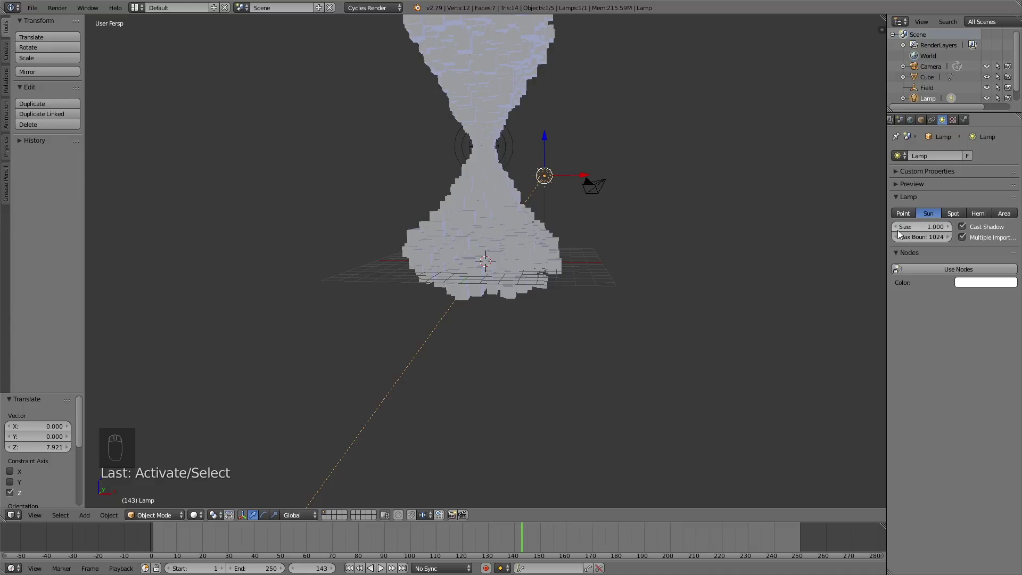
Enable nodes on the lamp and set its emission strength to 7.
left_click(948, 266)
left_click(978, 302)
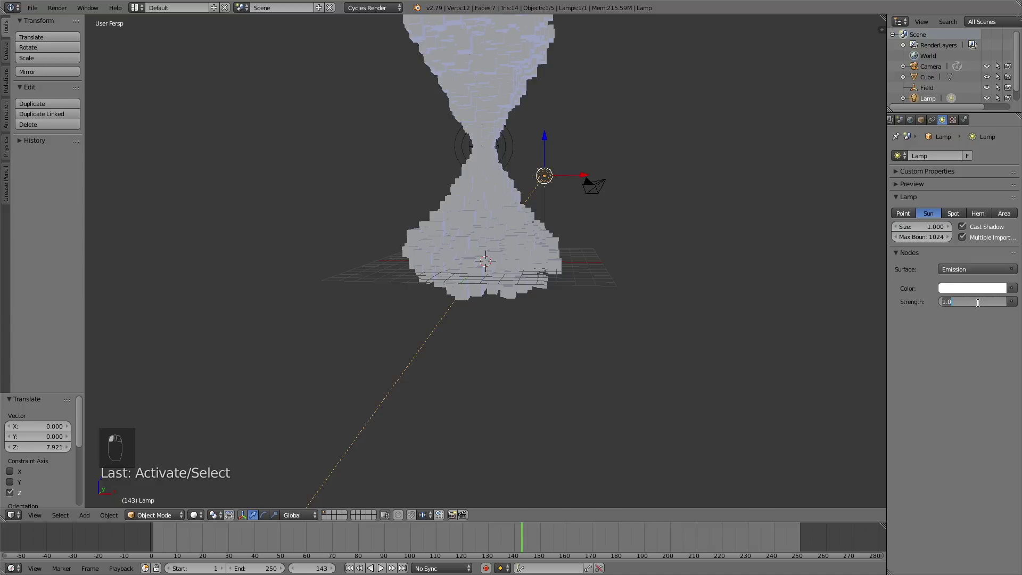
type("7")
key("Return")
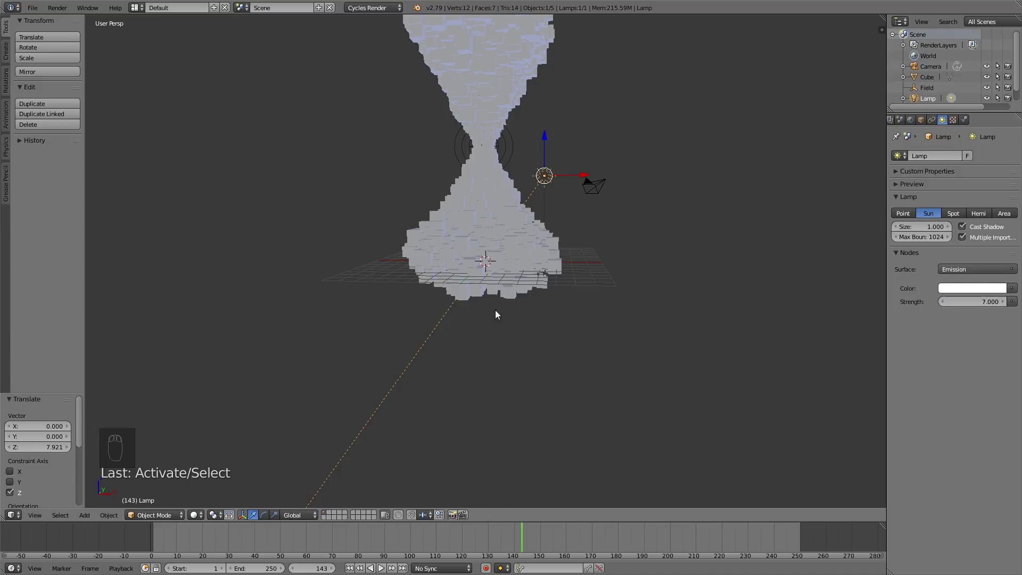
Switch the viewport to Rendered shading and tint the sun a warm cream.
left_click(195, 515)
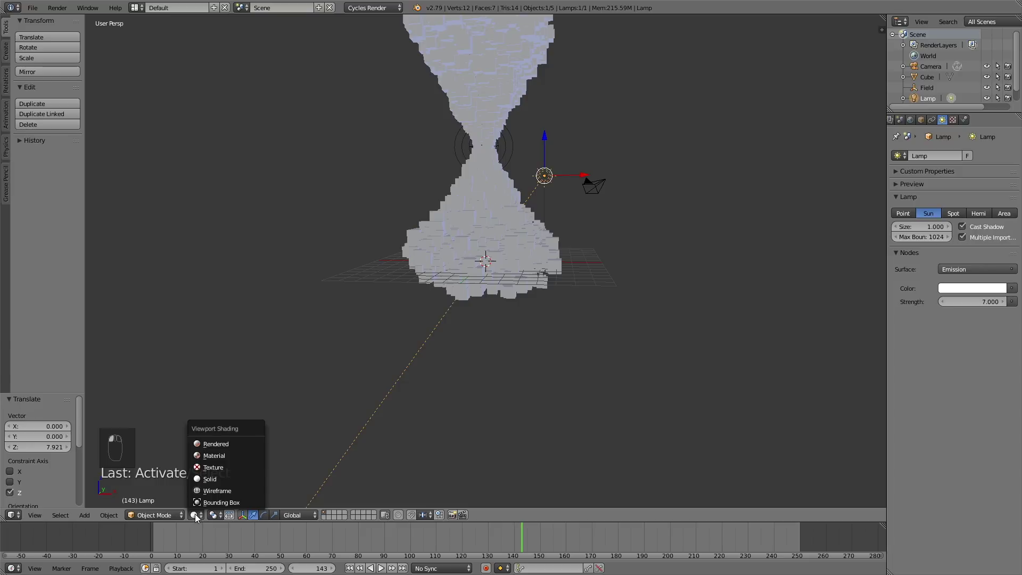
left_click(255, 444)
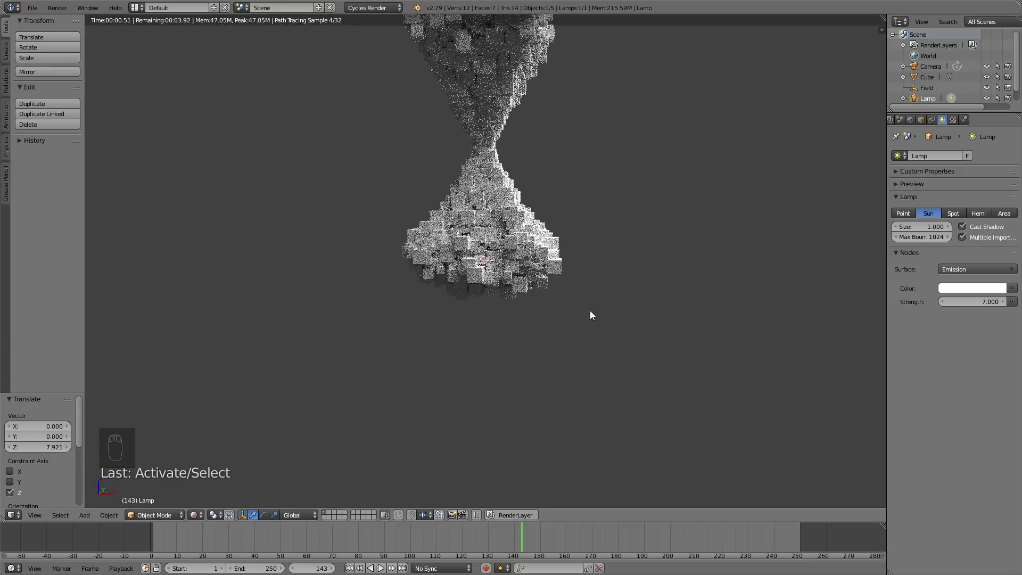
left_click(966, 288)
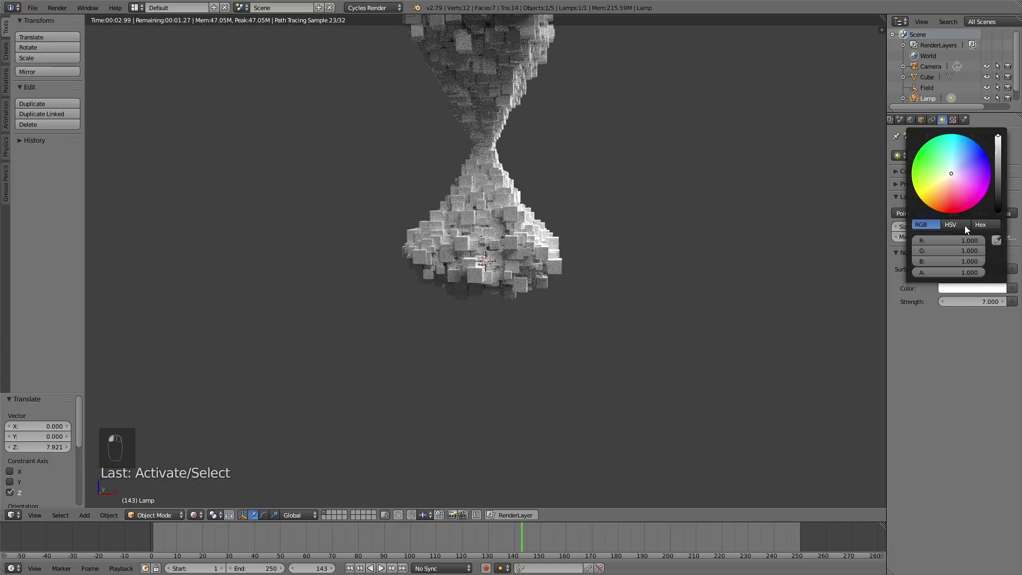
left_click(950, 175)
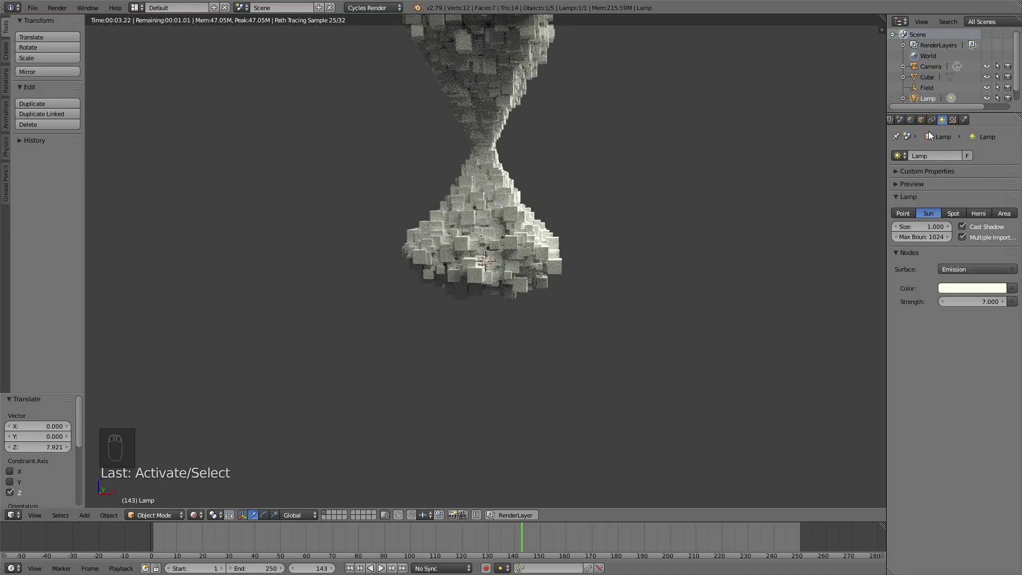
left_click(911, 120)
Raise the world background colour value to a near-white 0.897.
left_click(970, 225)
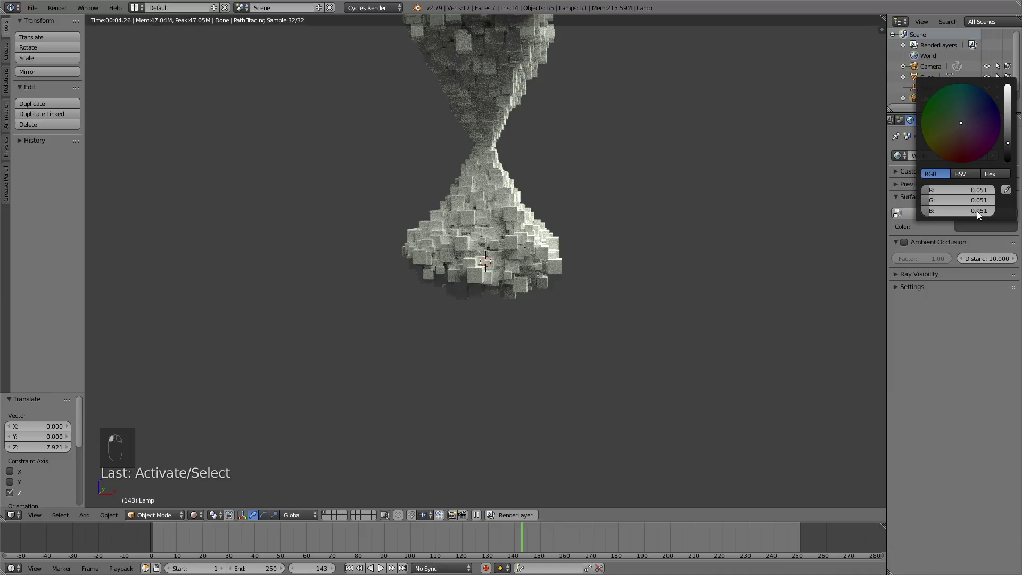
left_click_drag(1008, 143, 1008, 86)
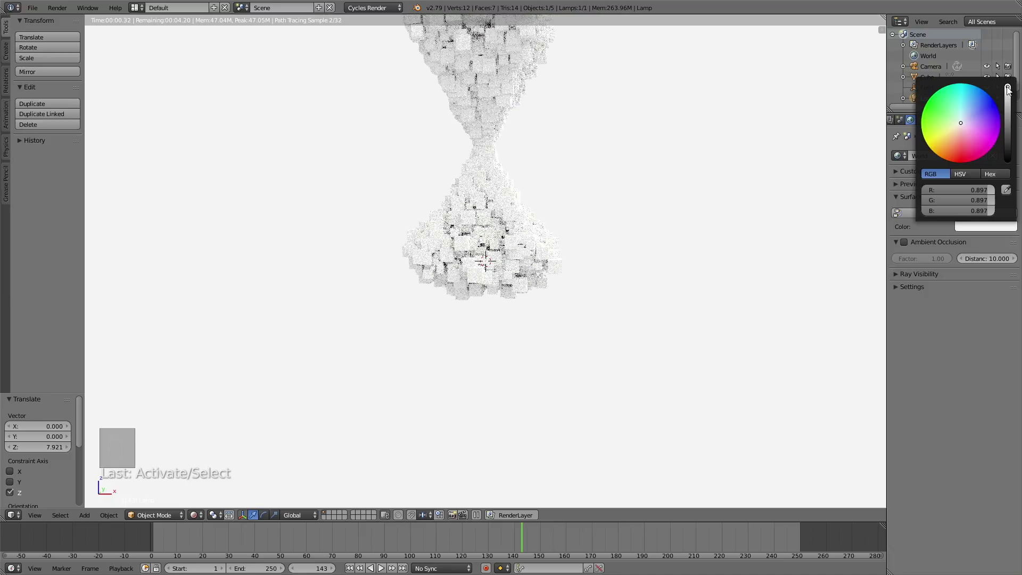
scroll(585, 158, "down", 3)
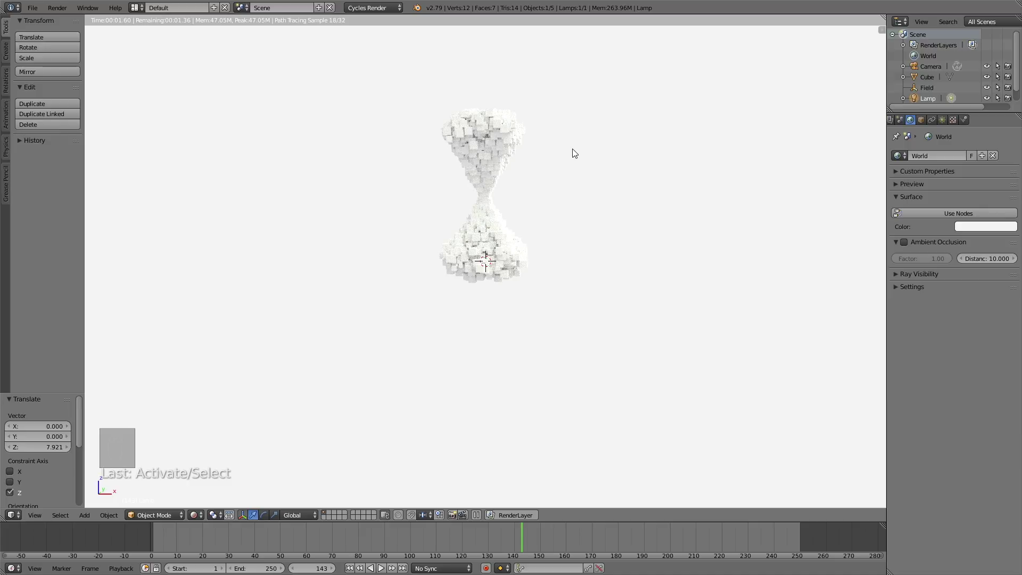
scroll(579, 154, "up", 4)
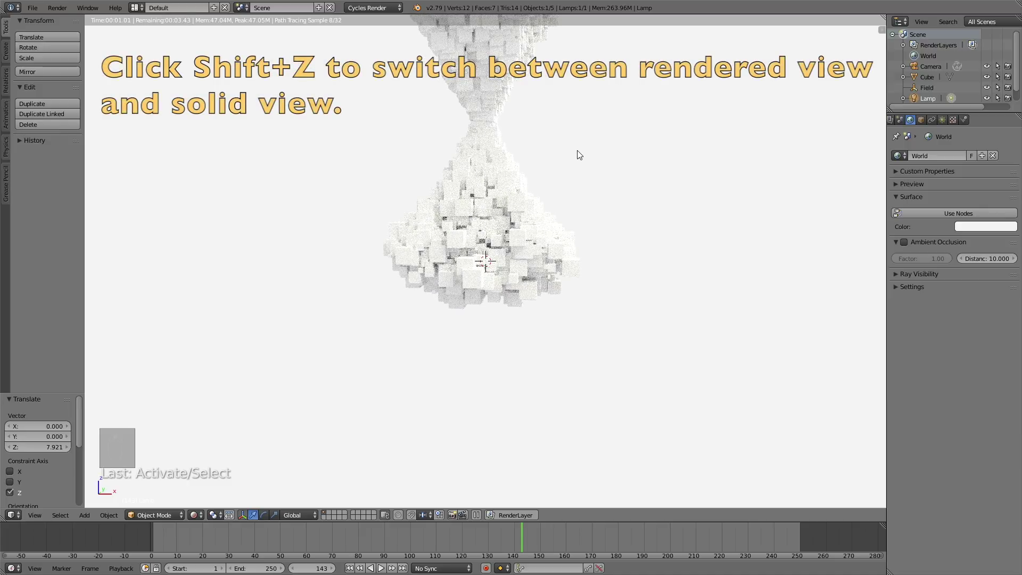
Back in solid shading, send the leftover original cube to a hidden layer and widen the split view.
key("shift+z")
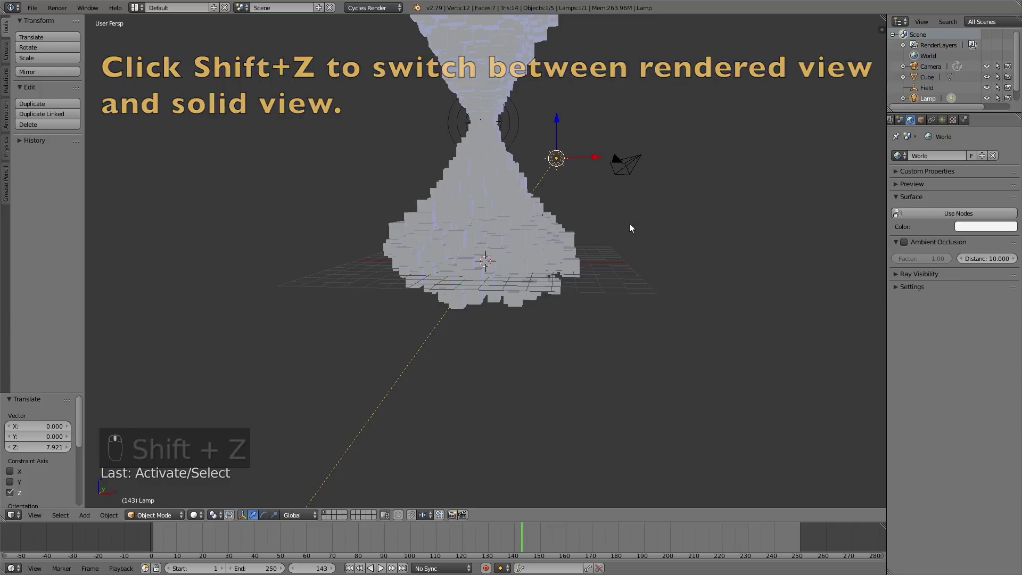
middle_click_drag(630, 224, 600, 236)
right_click(650, 213)
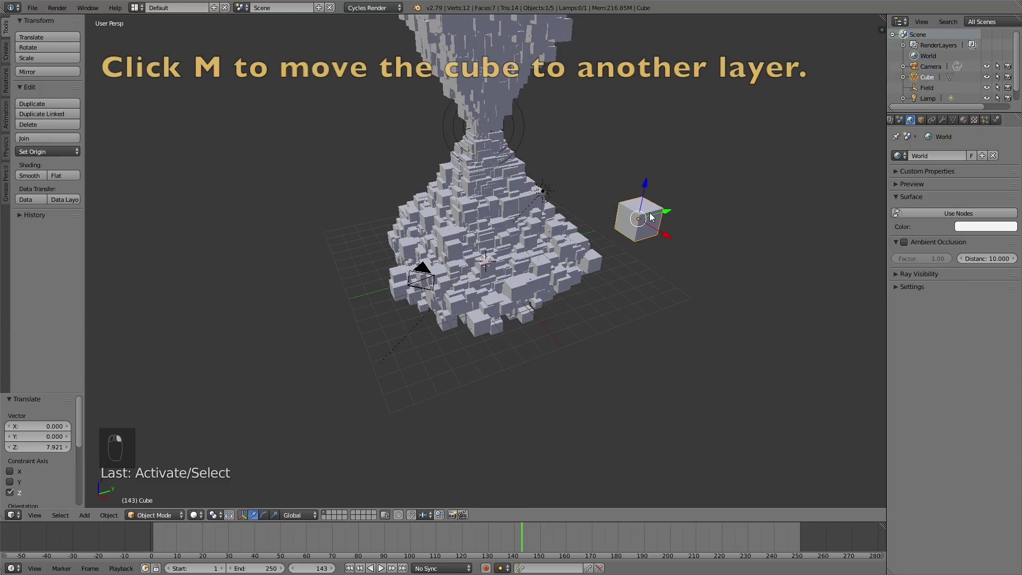
key("m")
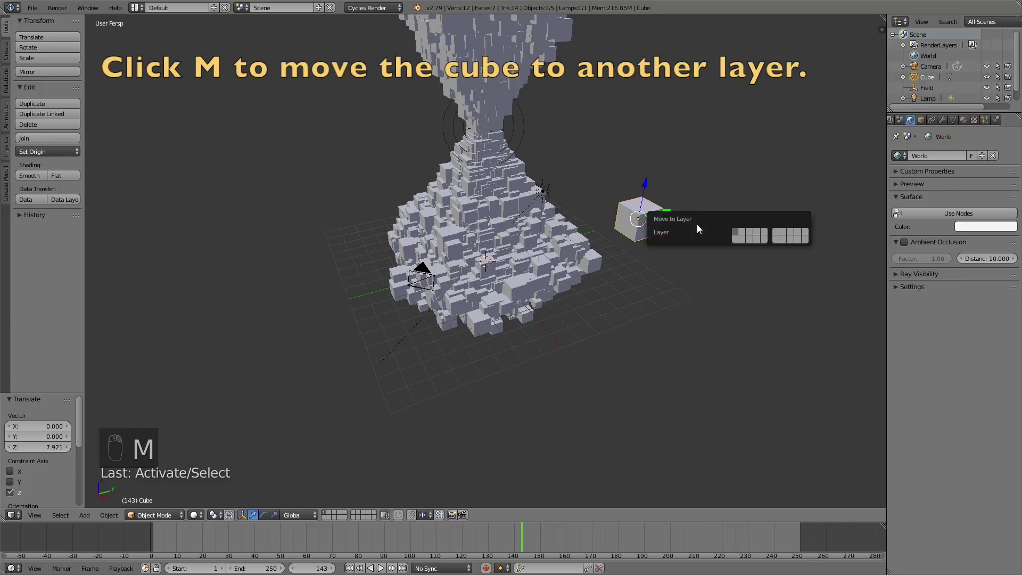
left_click(746, 234)
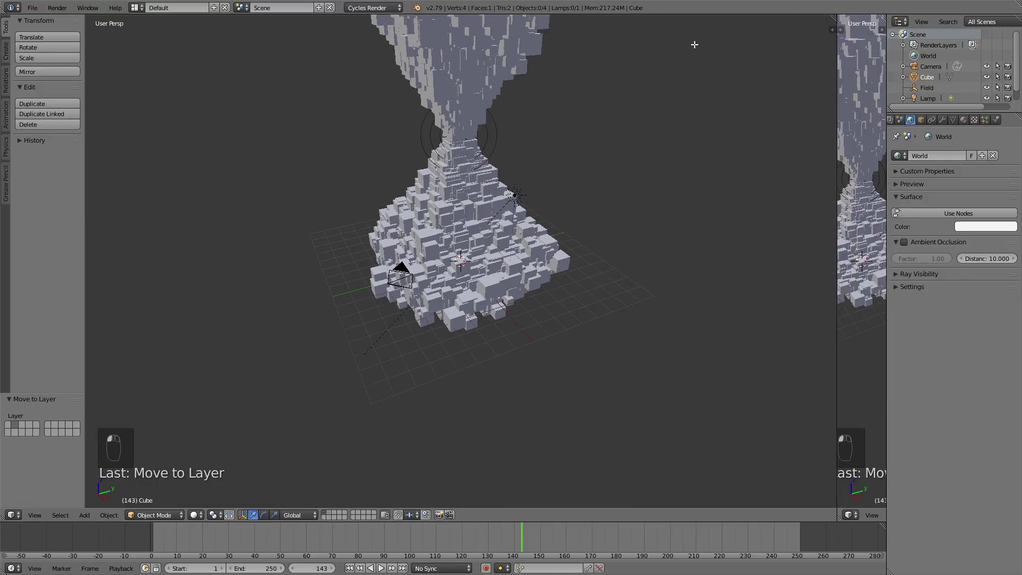
left_click_drag(695, 44, 565, 213)
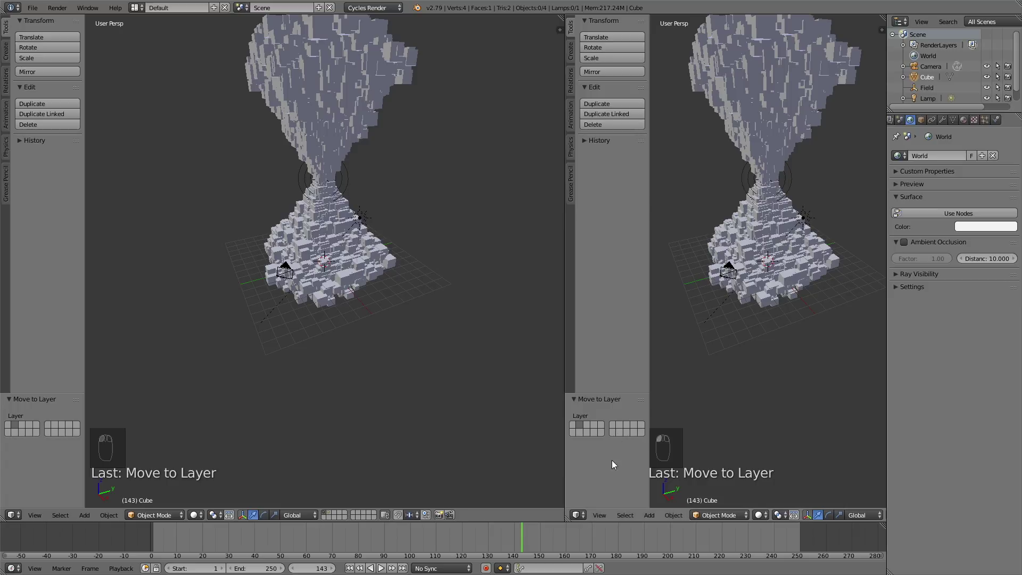
Make the right area a Node Editor and enable nodes on the cube's material.
left_click(578, 514)
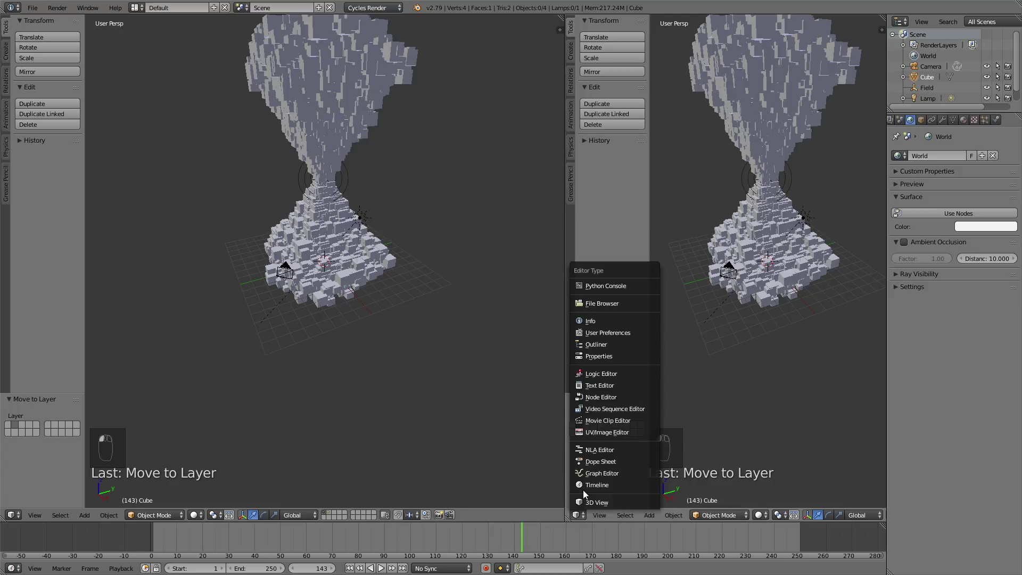
left_click(612, 397)
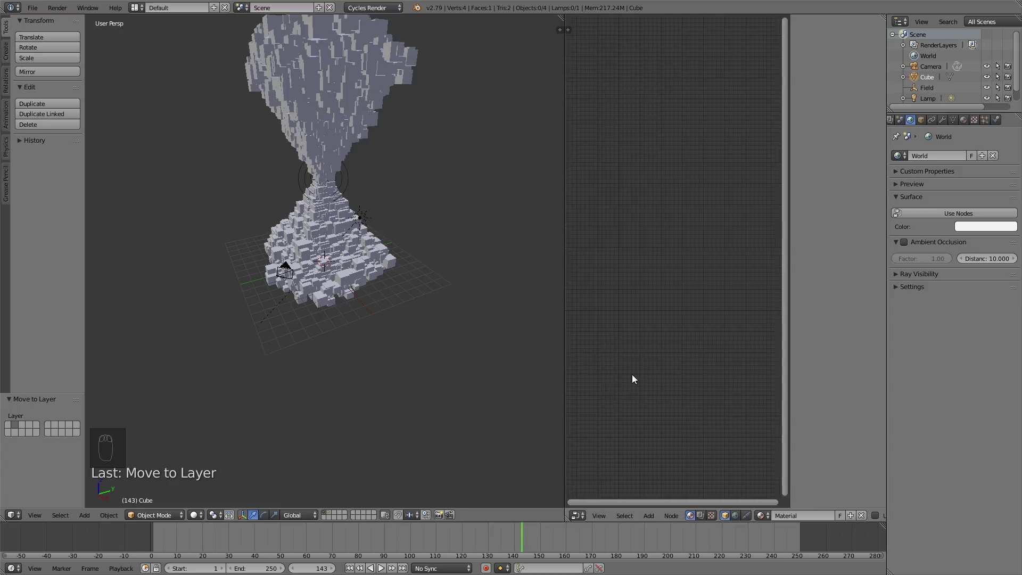
left_click(965, 119)
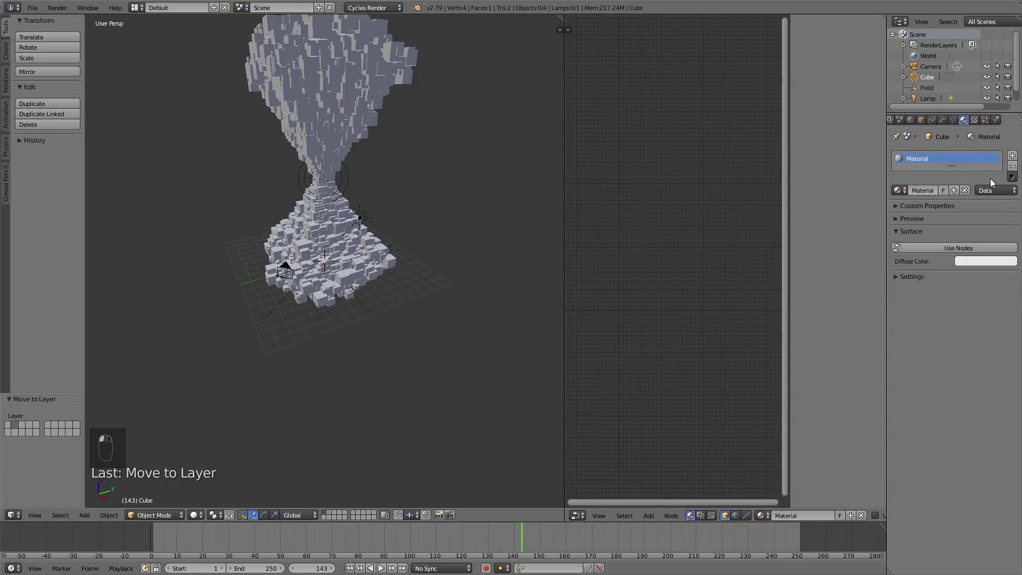
left_click(941, 247)
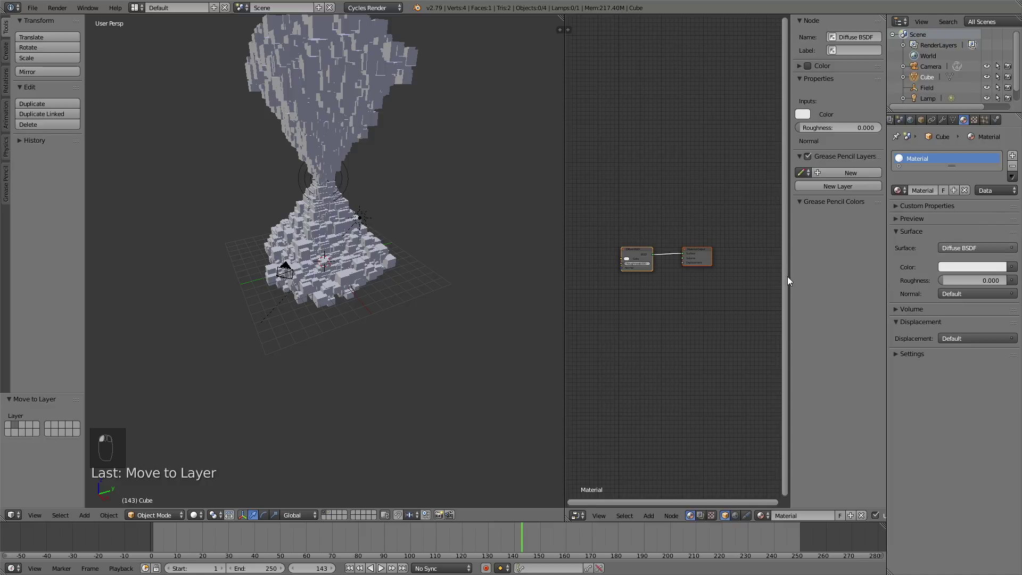
scroll(607, 290, "up", 2)
scroll(617, 283, "up", 1)
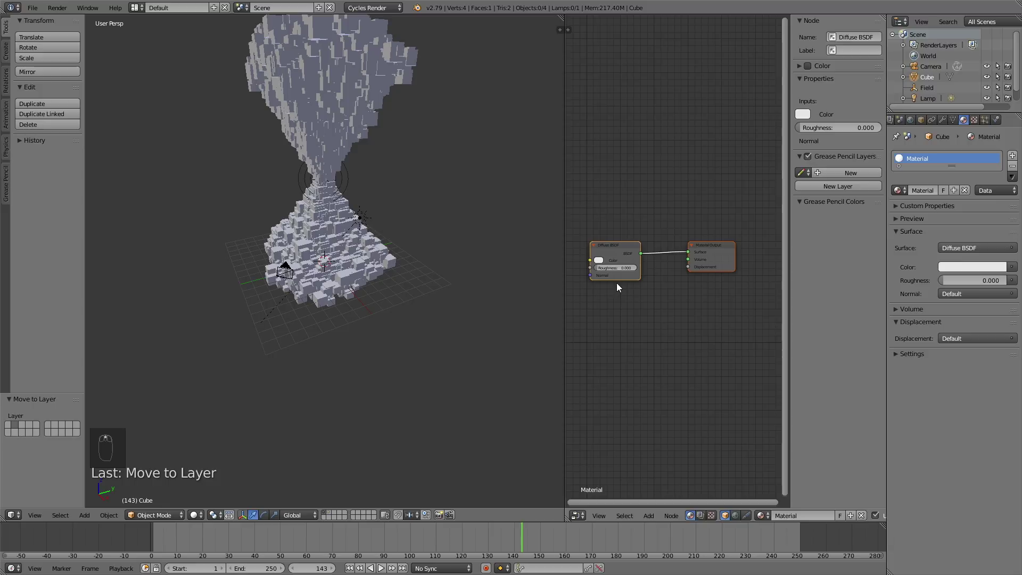
Replace the Diffuse BSDF node with a Glossy BSDF of roughness 0.1.
left_click(605, 247)
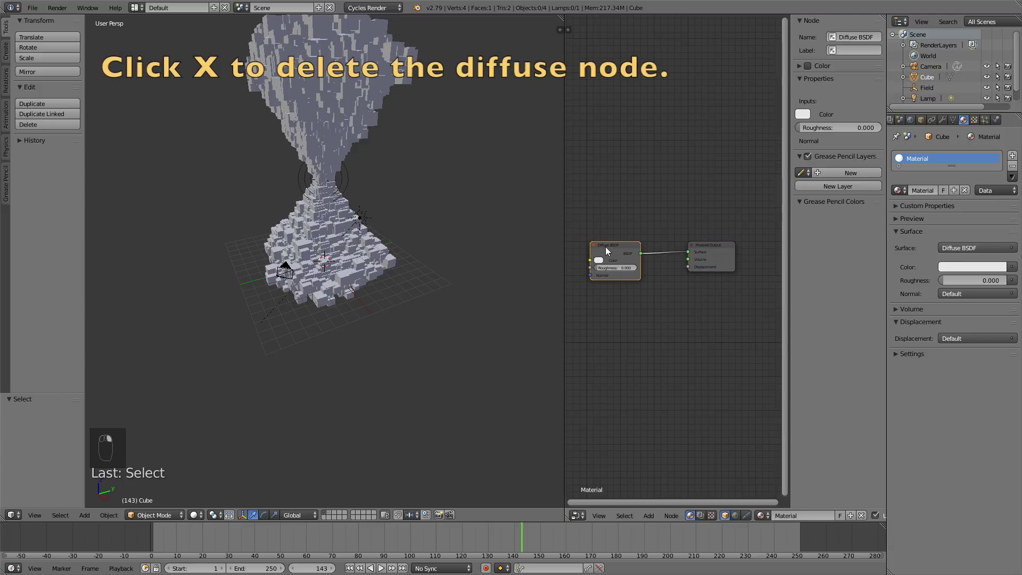
key("x")
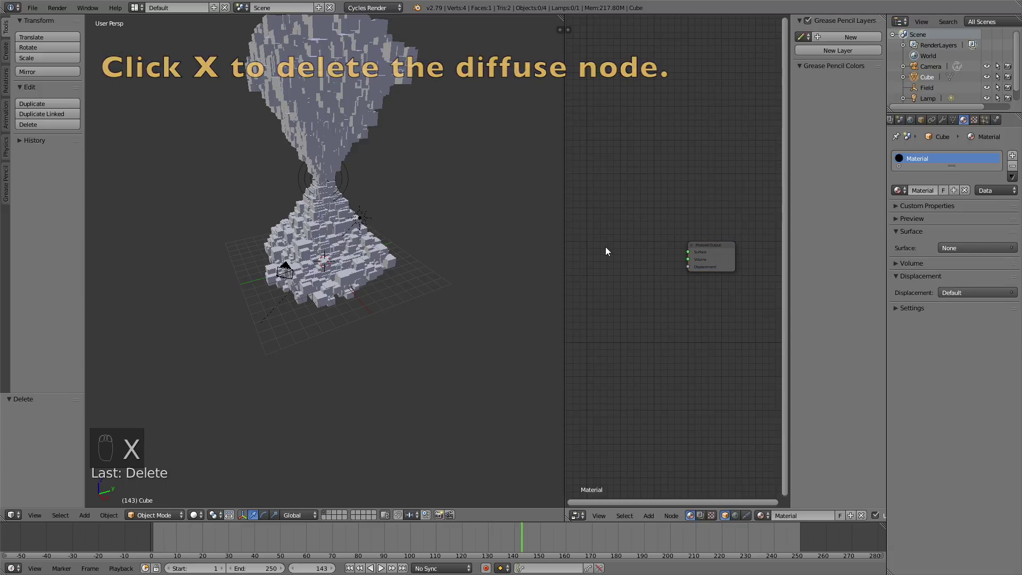
key("shift+a")
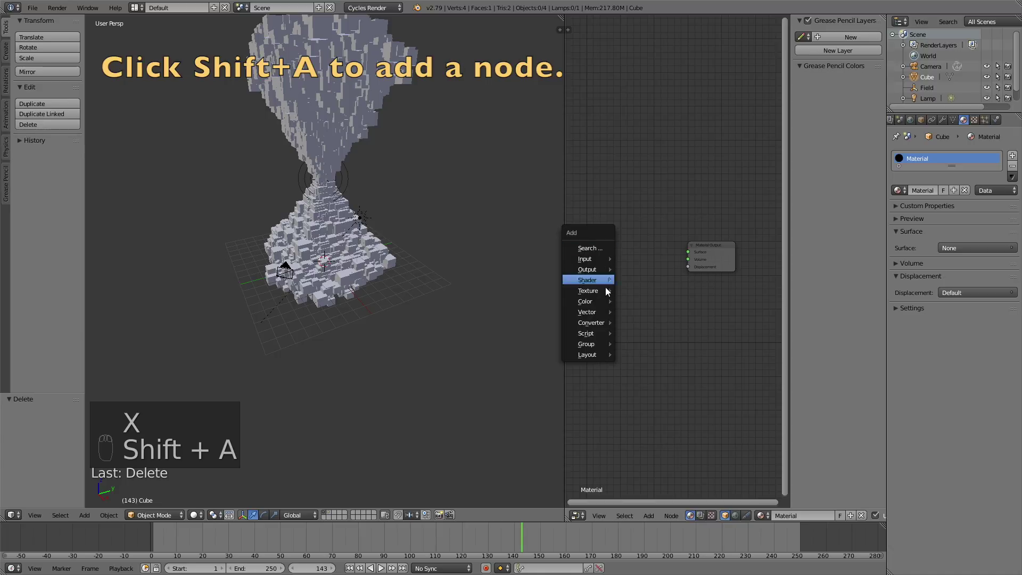
mouse_move(606, 288)
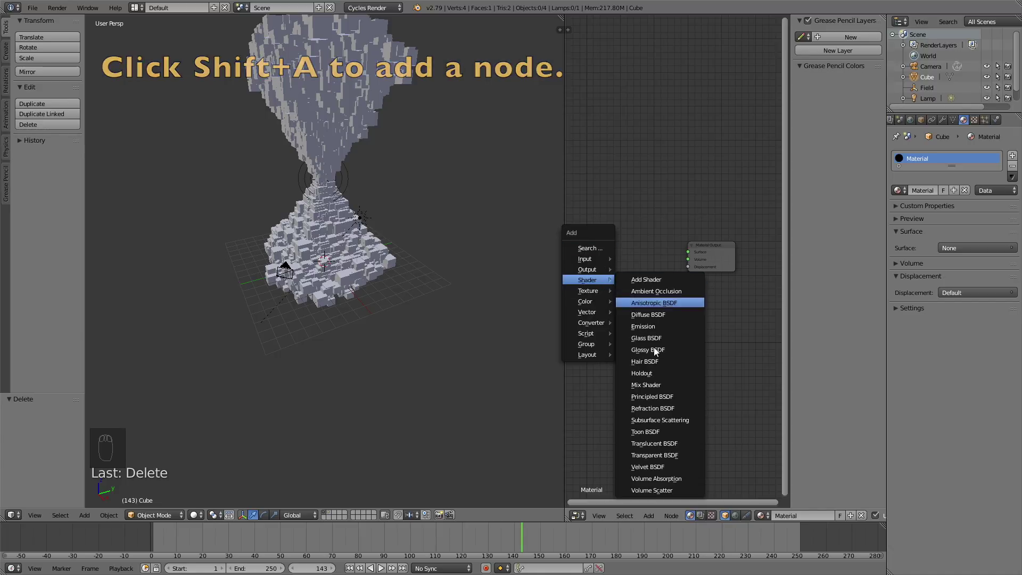
left_click(654, 348)
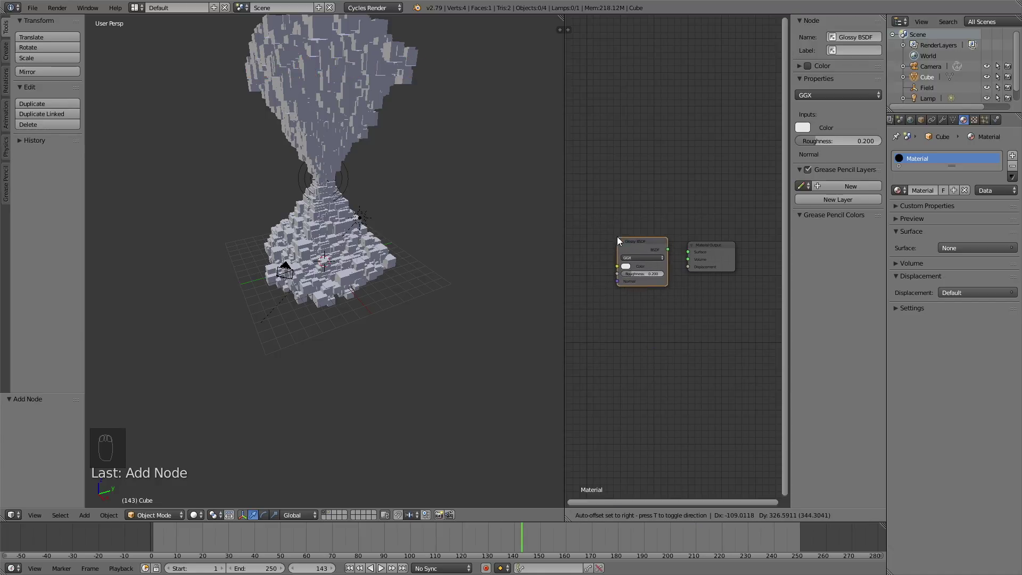
left_click(618, 236)
left_click(629, 273)
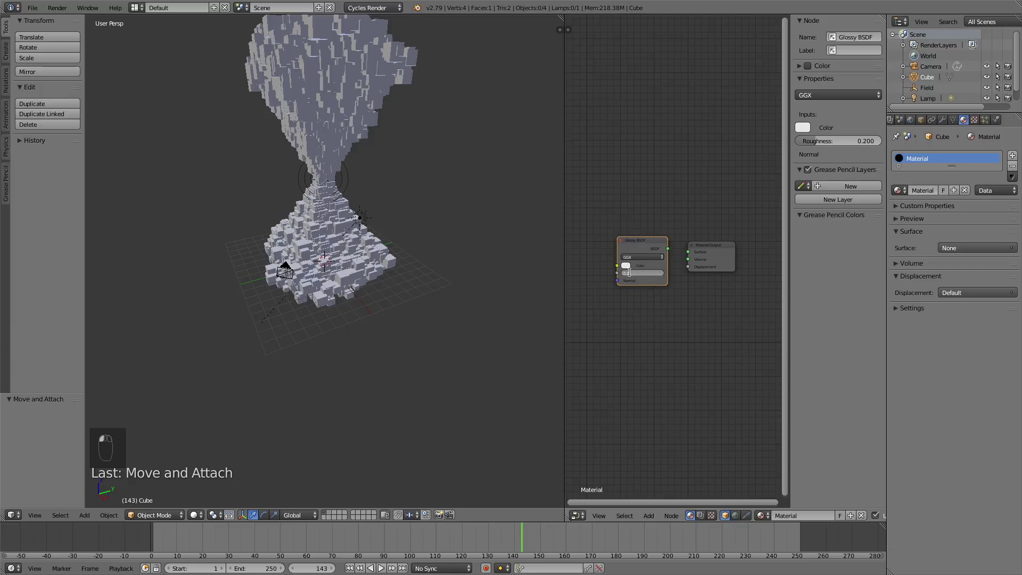
type("0.1")
key("Return")
Connect the Glossy BSDF to the Material Output Surface and enlarge the node editor.
key("Home")
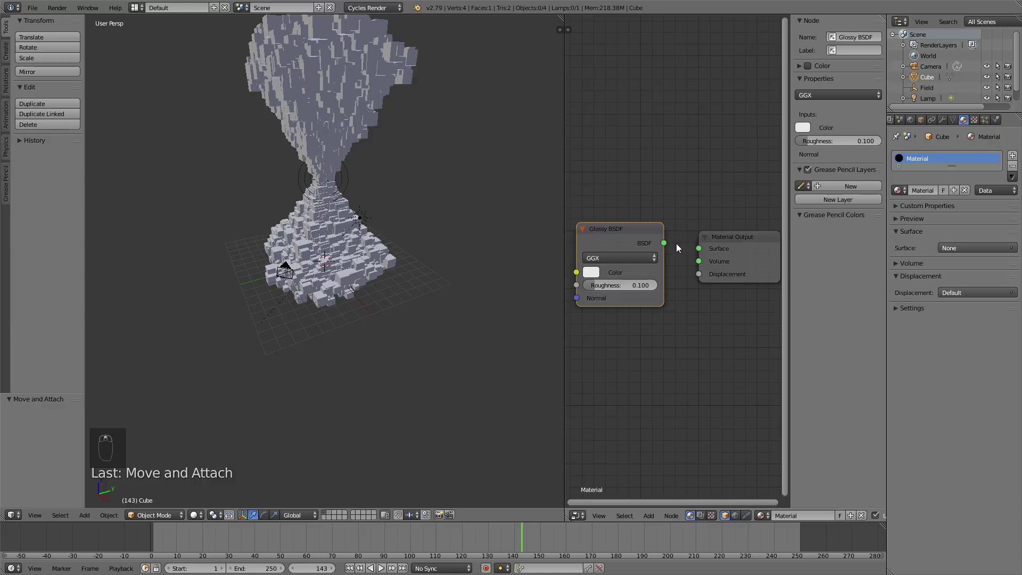
left_click_drag(664, 243, 699, 248)
scroll(644, 404, "down", 2)
scroll(639, 367, "left", 3, "ctrl")
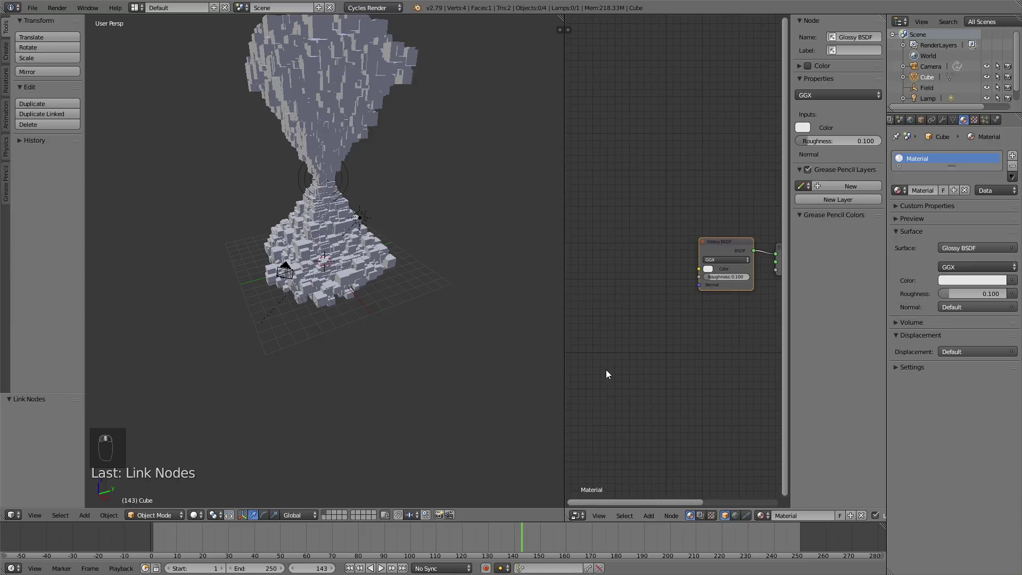
left_click_drag(564, 335, 414, 335)
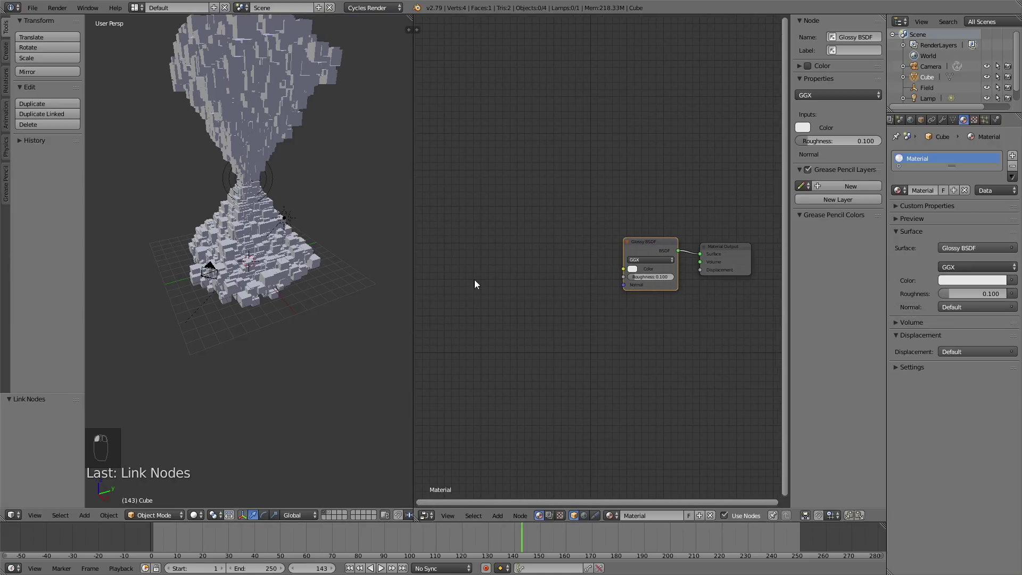
Add an Object Info node to the left of the Glossy shader.
scroll(481, 264, "up", 1)
key("shift+a")
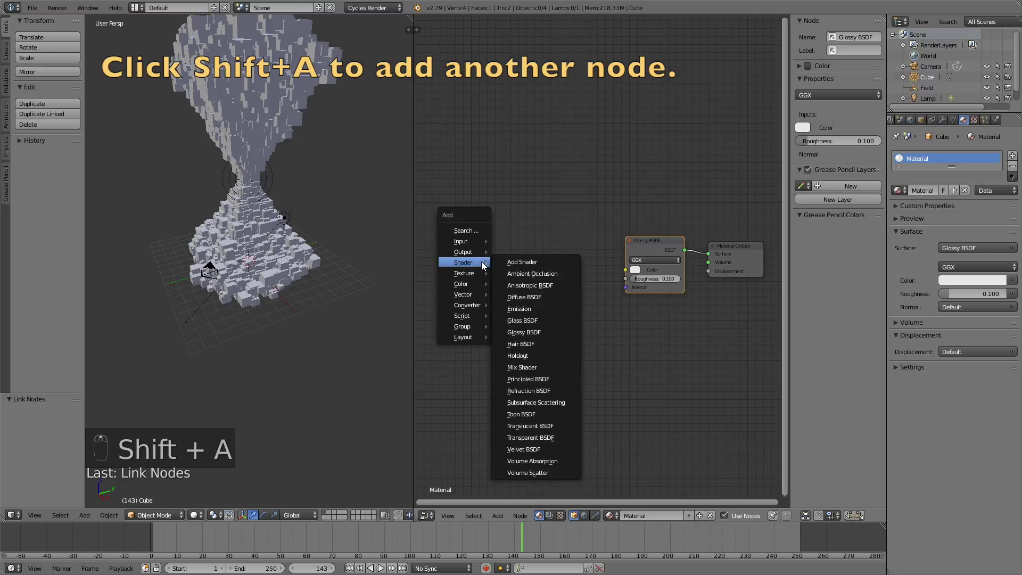
left_click(477, 229)
type("object info")
key("Return")
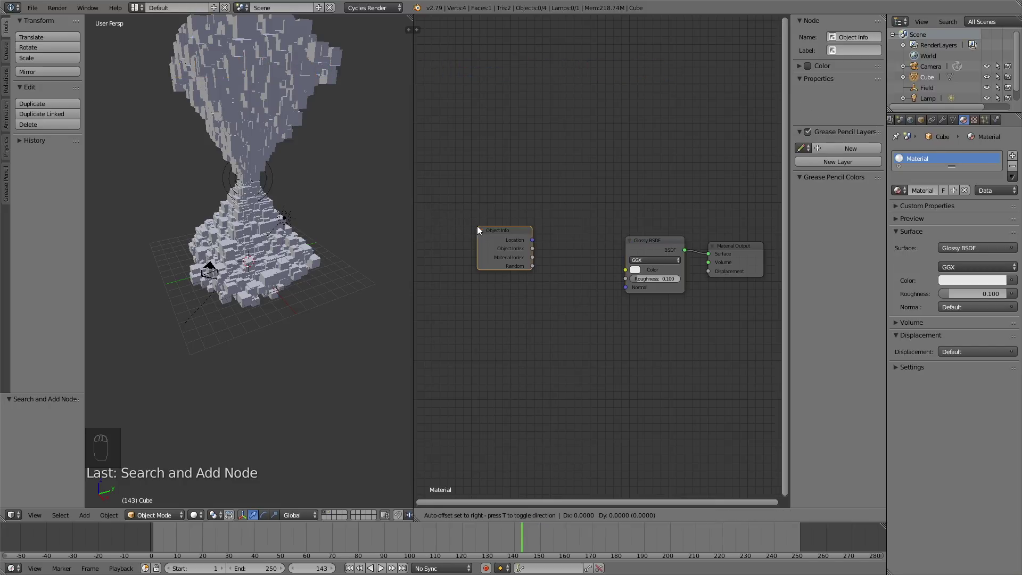
left_click(477, 227)
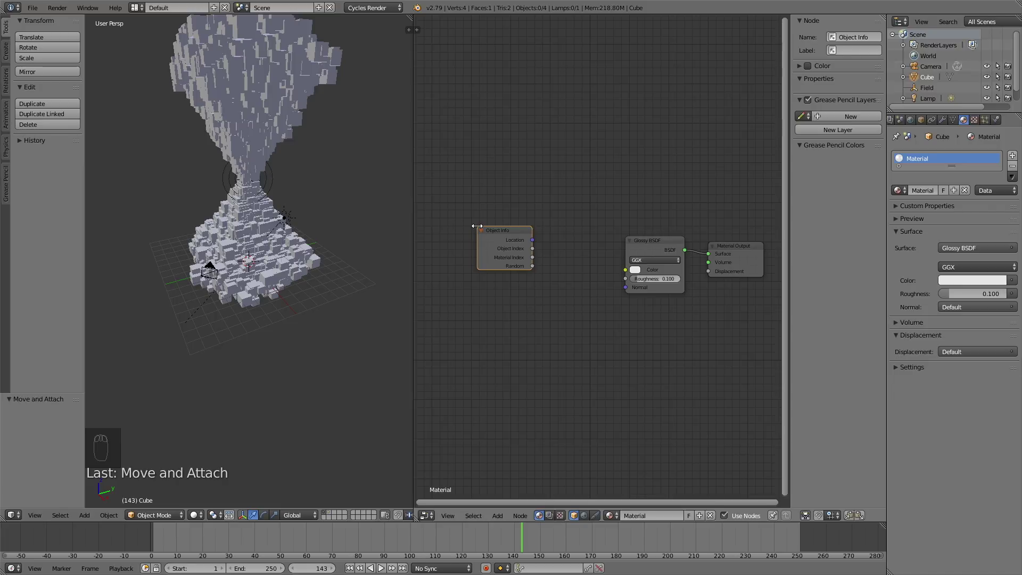
Add a Hue Saturation Value node with Random into Hue and its Color into Glossy Color, then preview rendered.
key("shift+a")
left_click(547, 260)
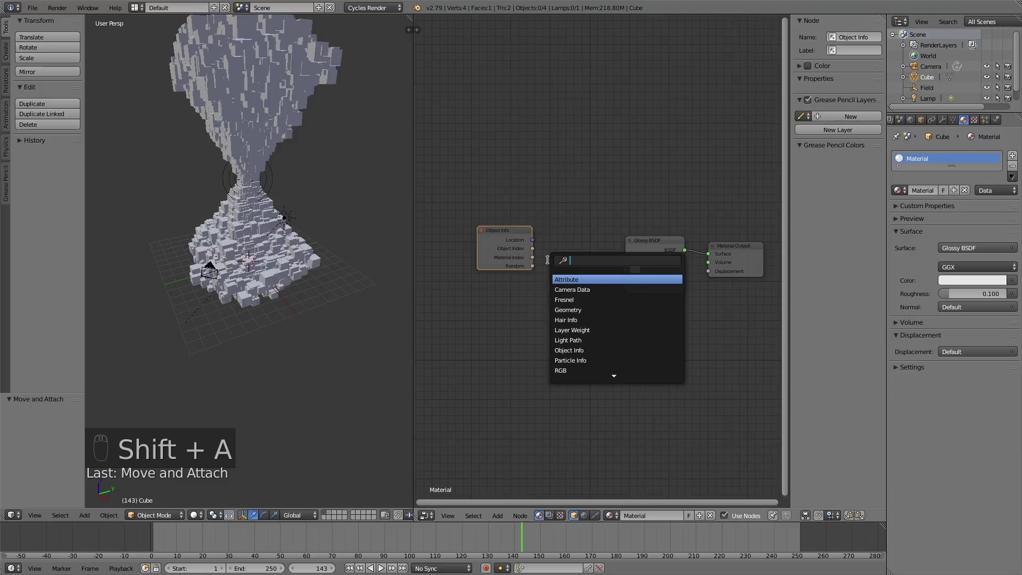
type("hue")
key("Return")
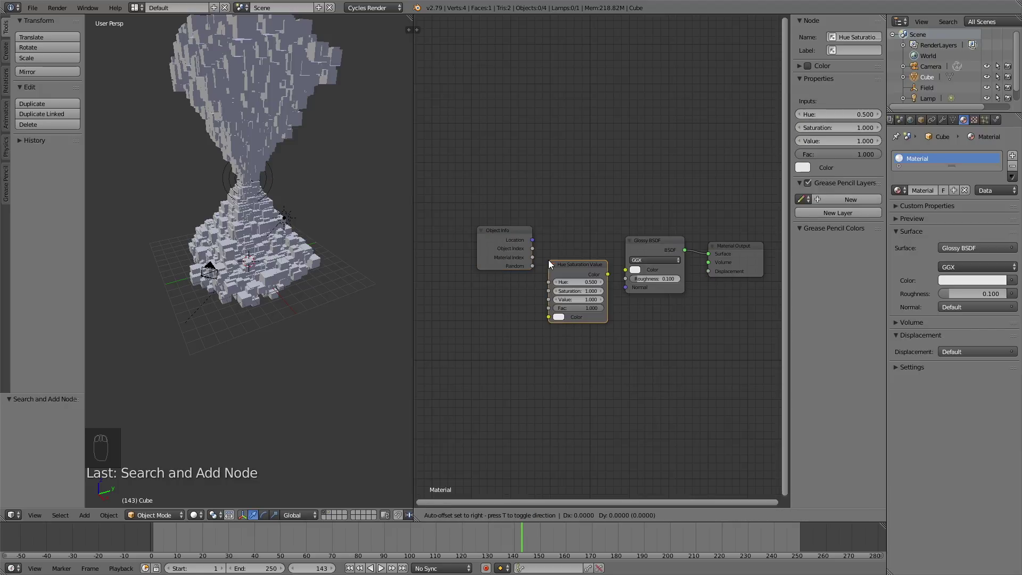
left_click(548, 235)
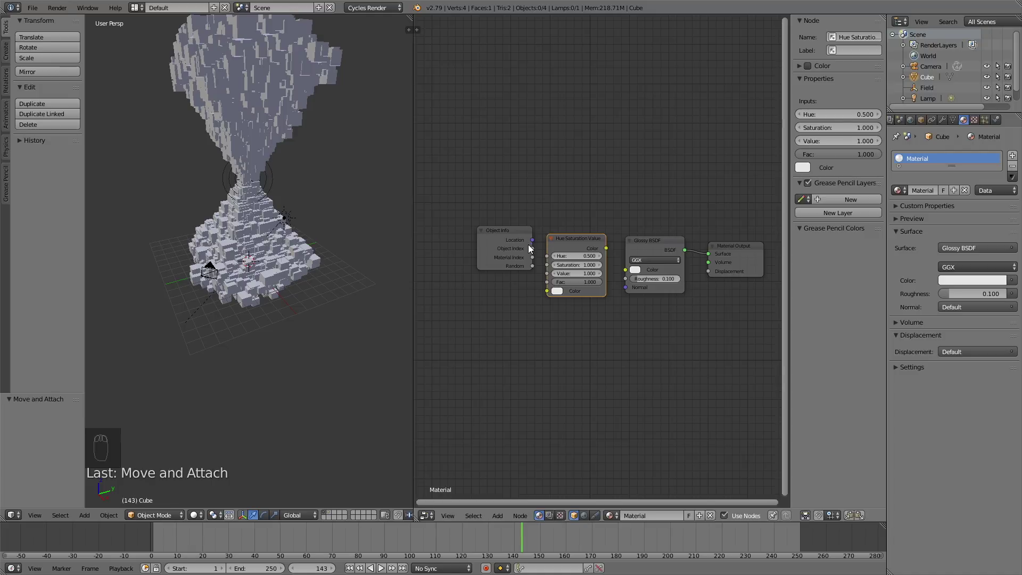
left_click_drag(532, 266, 562, 286)
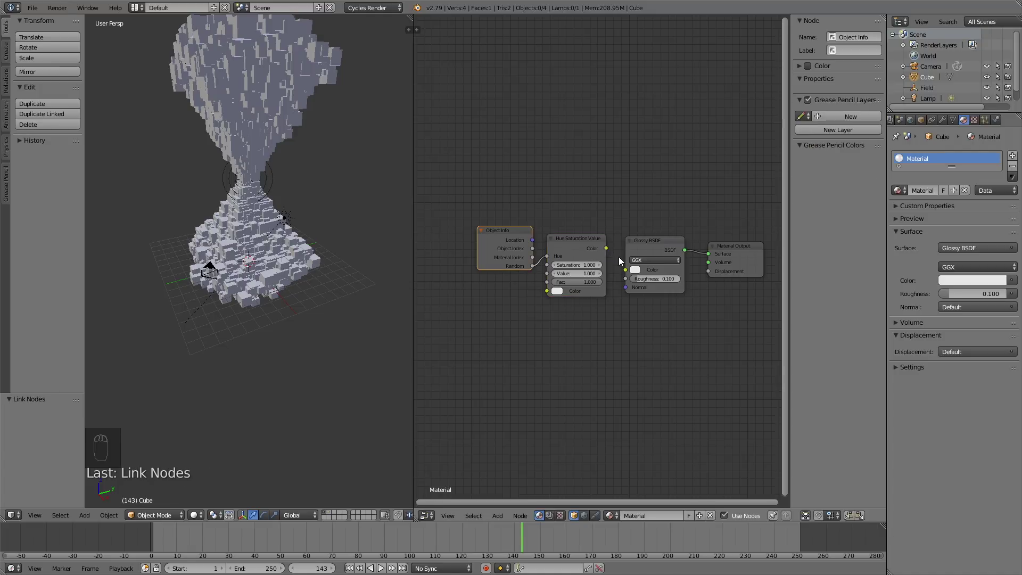
left_click_drag(606, 248, 626, 270)
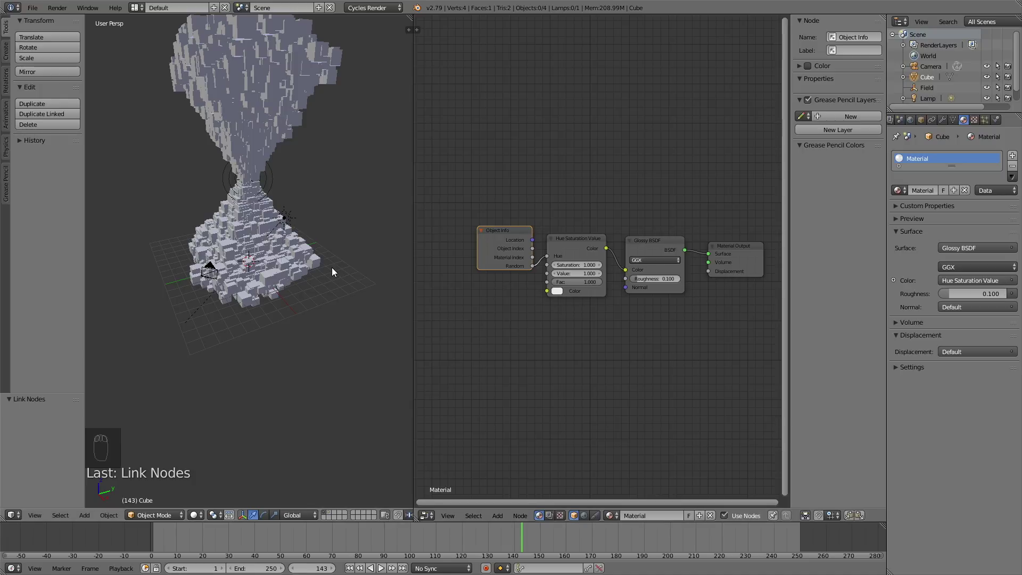
key("shift+z")
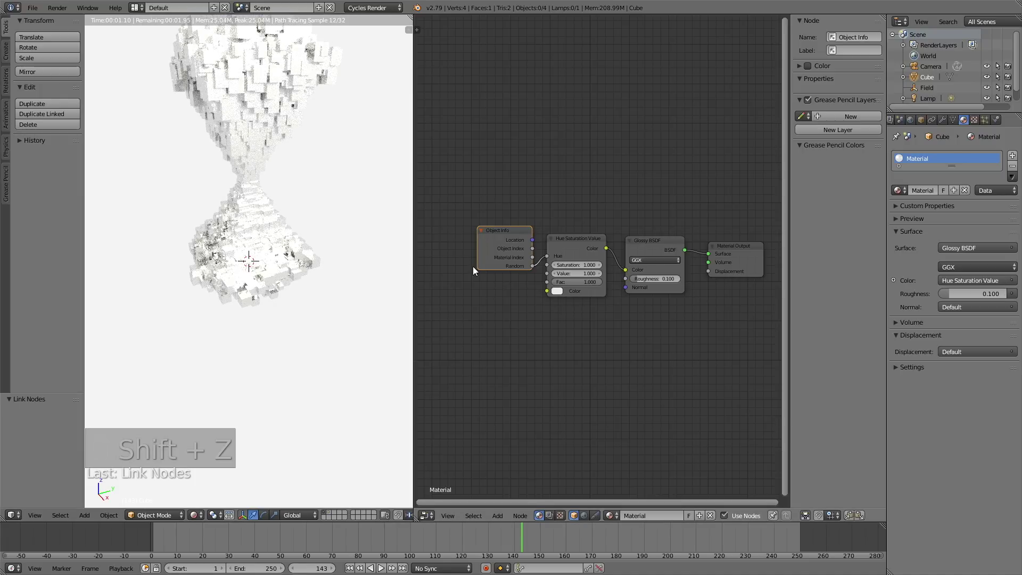
Tune the Hue Saturation Value base colour from red to a fine-tuned orange, then return to solid shading.
left_click(556, 291)
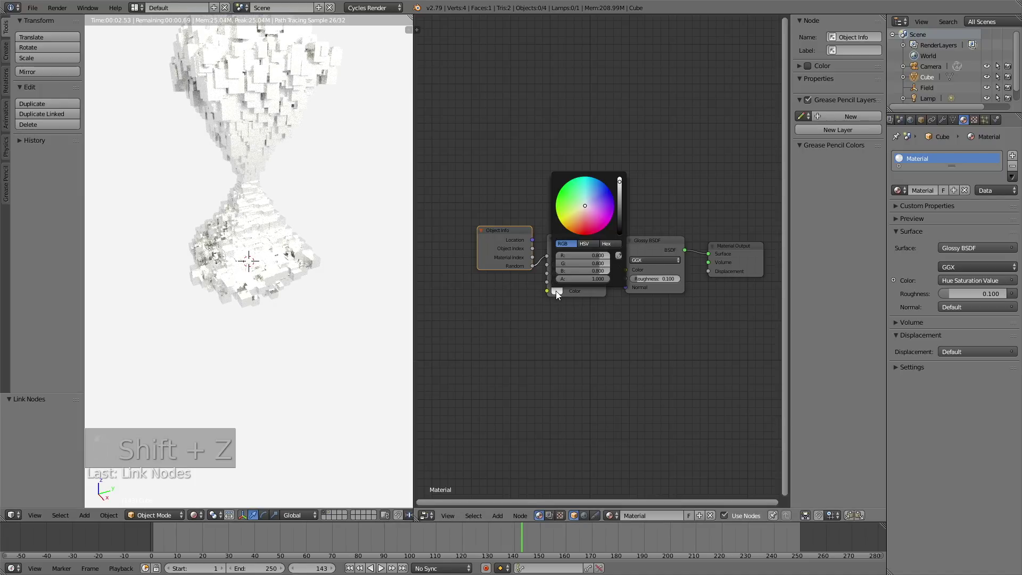
left_click(582, 231)
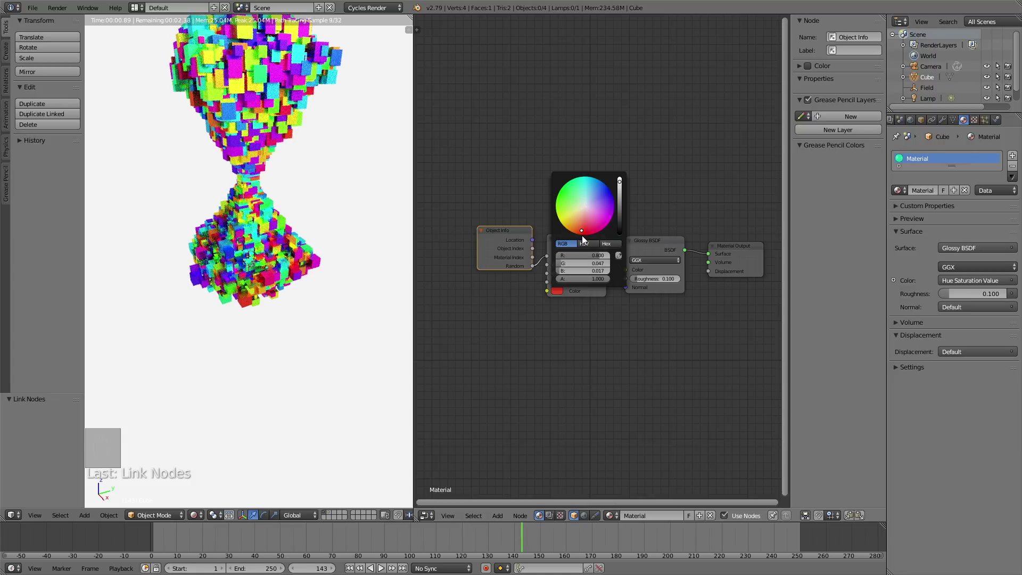
left_click(576, 227)
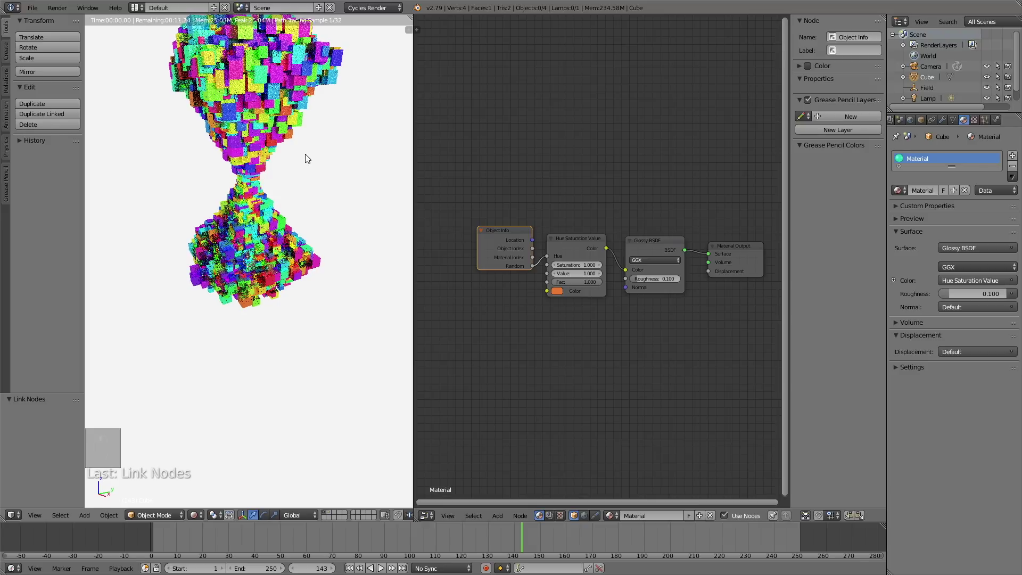
scroll(306, 157, "down", 4)
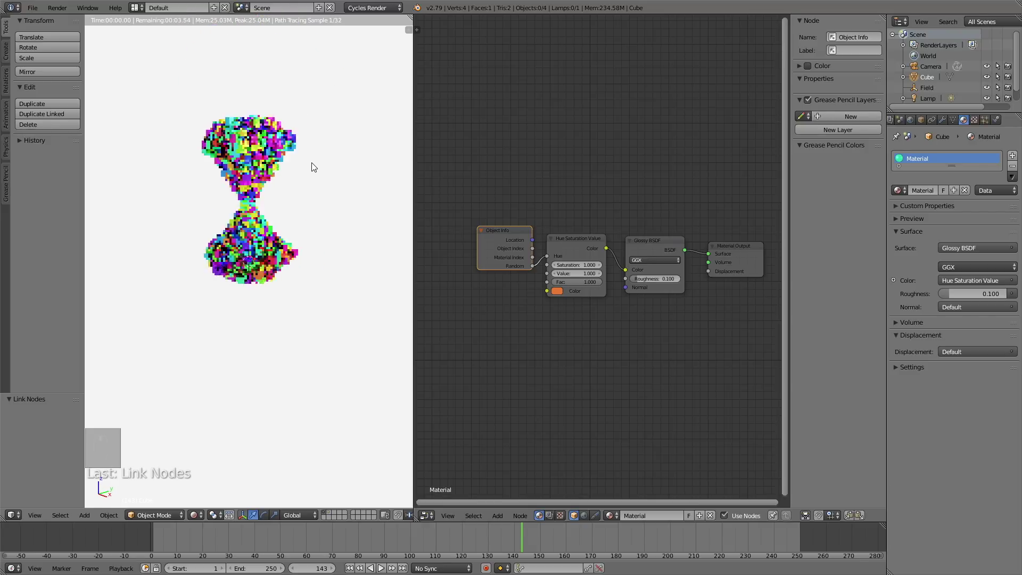
scroll(315, 165, "up", 3)
left_click(557, 292)
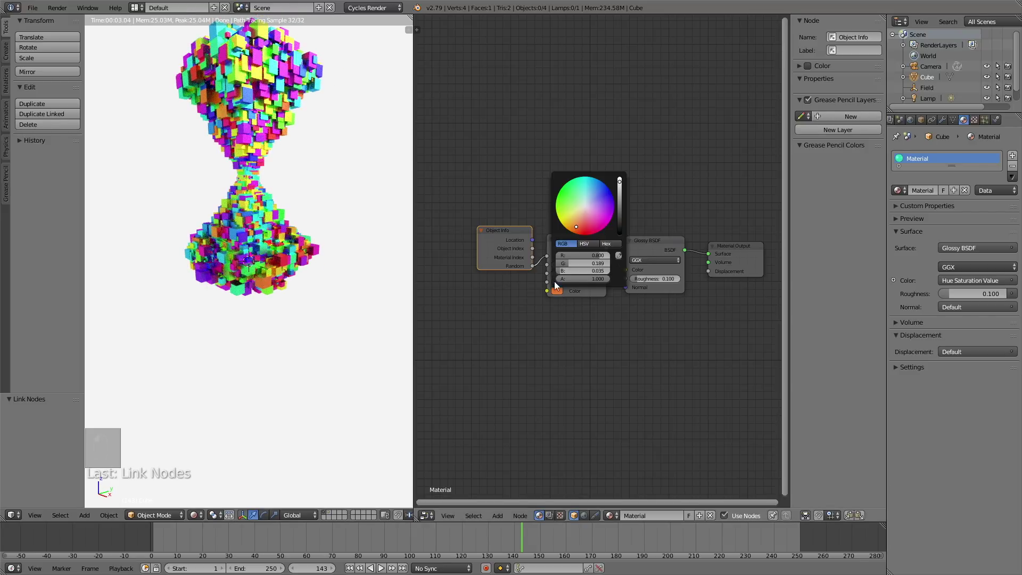
left_click(577, 229)
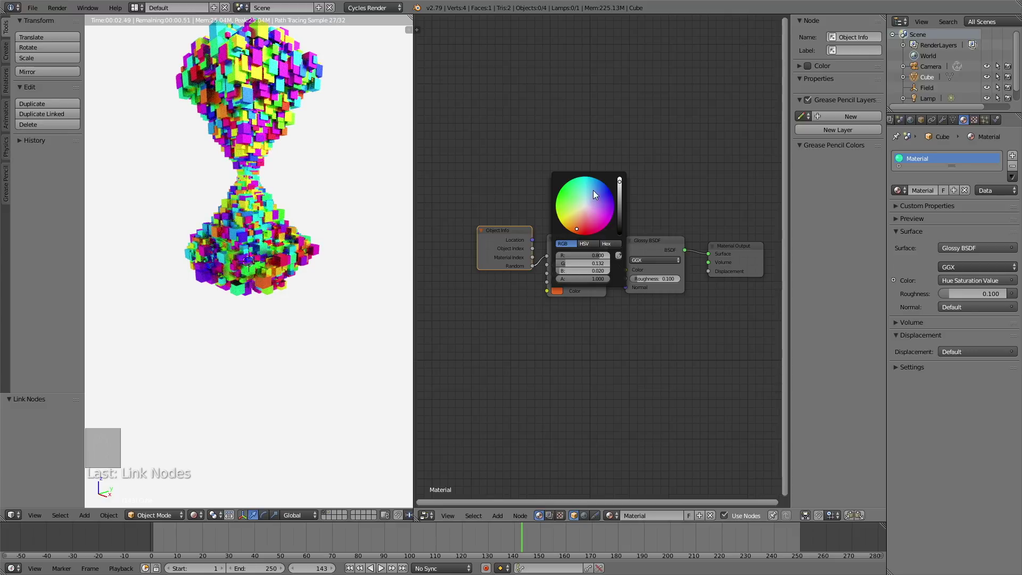
left_click(581, 223)
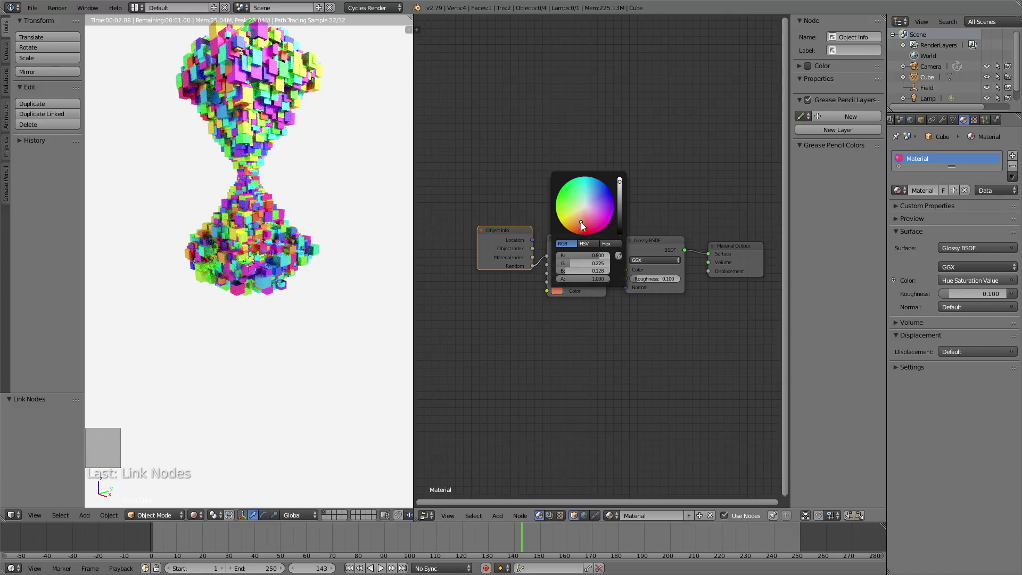
left_click(577, 224)
left_click(577, 224)
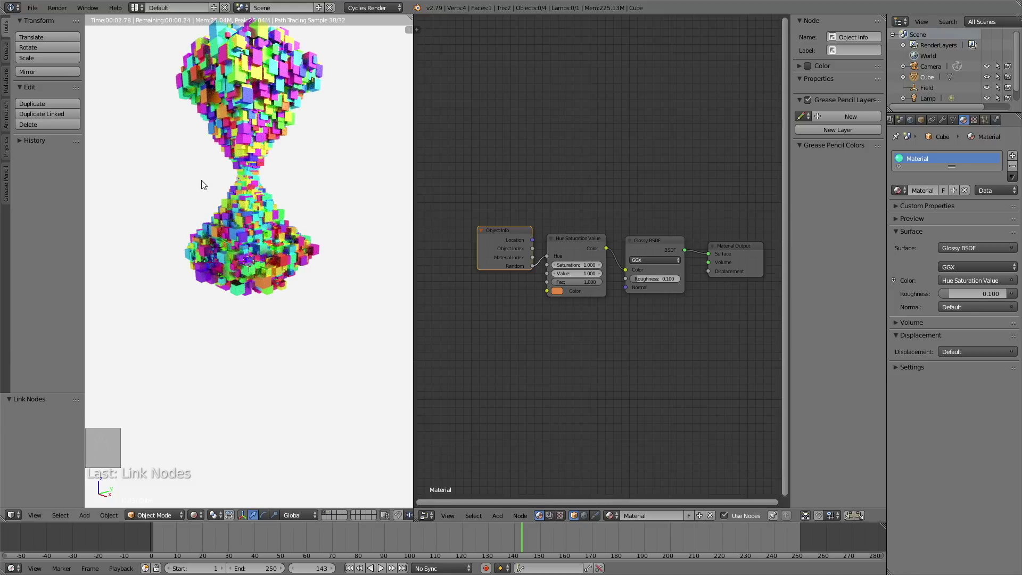
key("shift+z")
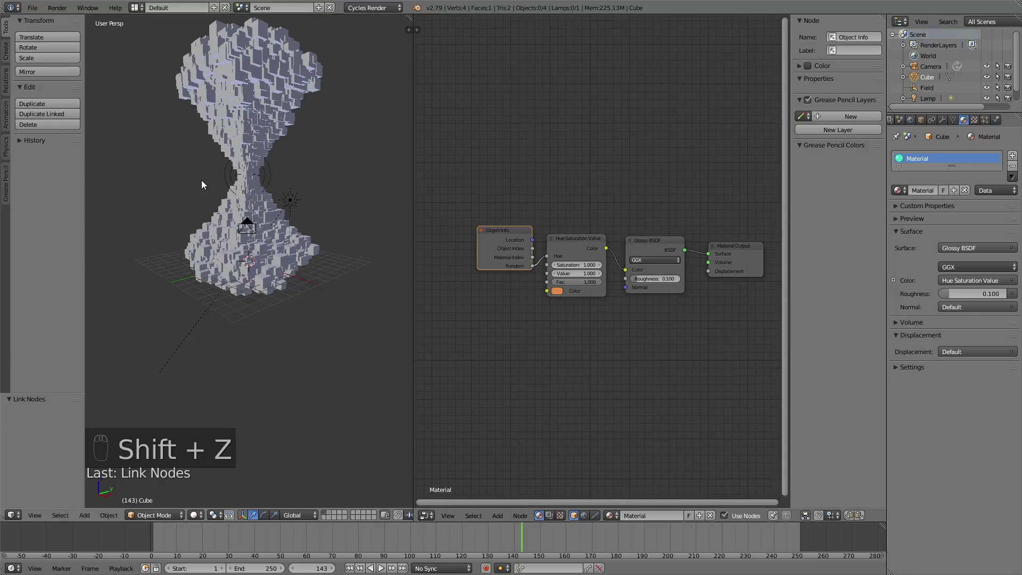
Look through the camera and fly it backward until the whole hourglass fits the frame.
key("KP_0")
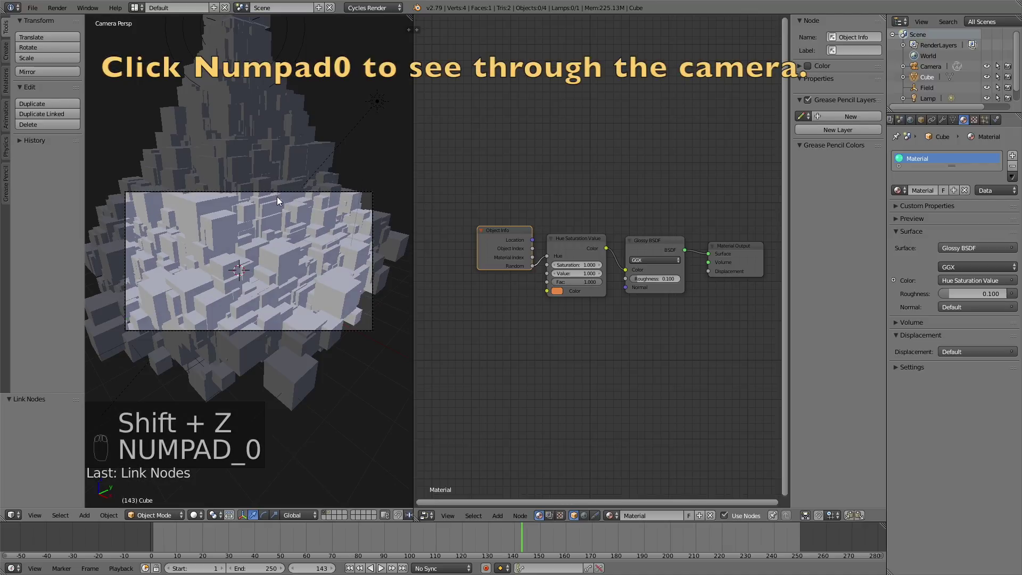
right_click(282, 192)
key("shift+f")
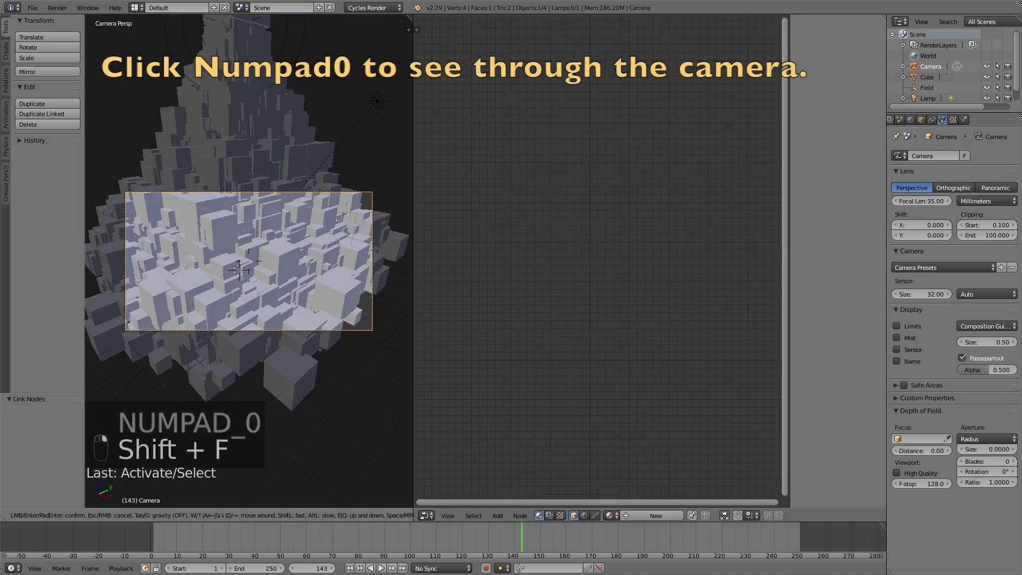
key("s")
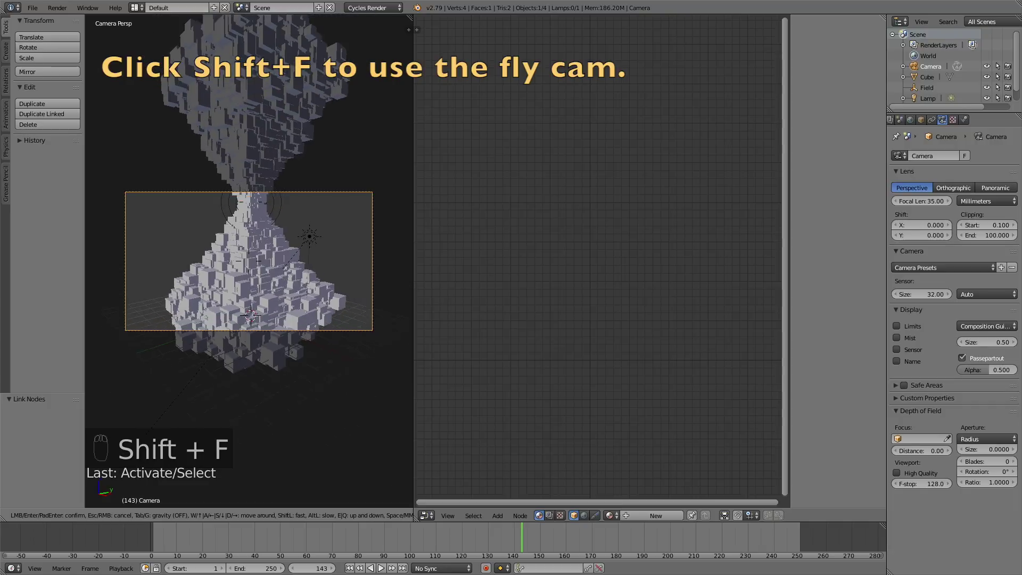
key("s")
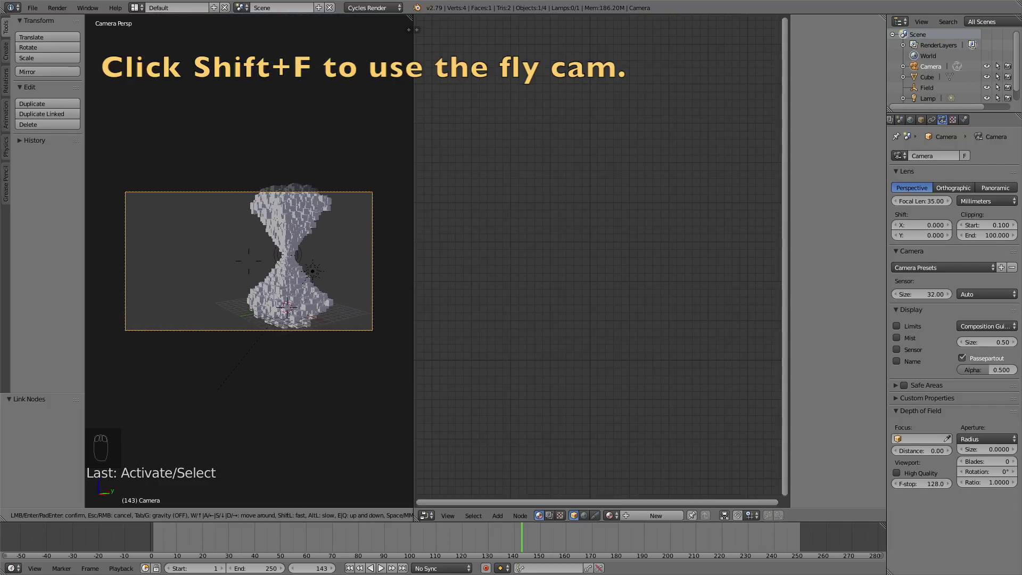
key("s")
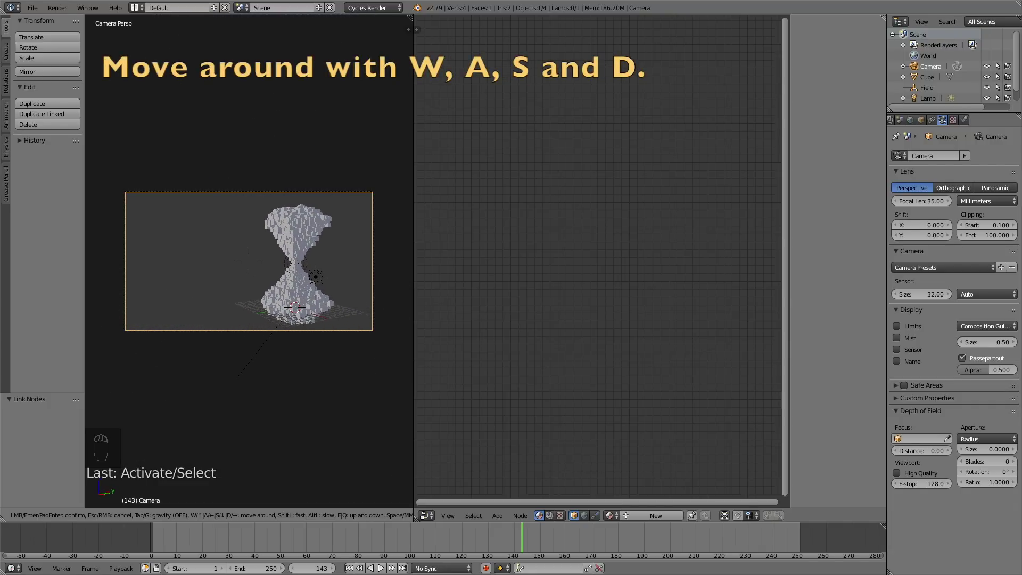
left_click(274, 276)
scroll(278, 295, "up", 3)
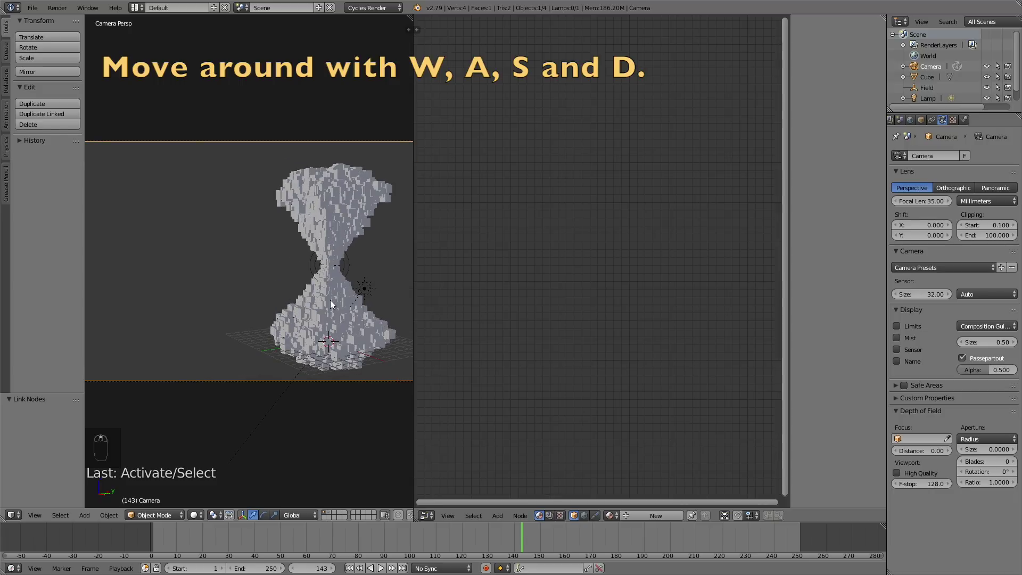
key("shift+z")
key("shift+z")
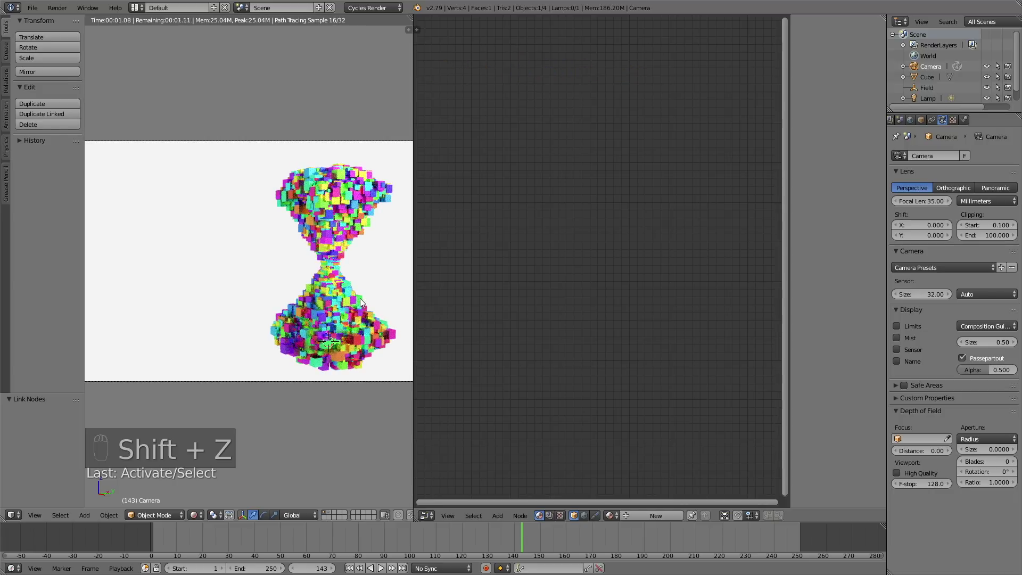
key("shift+f")
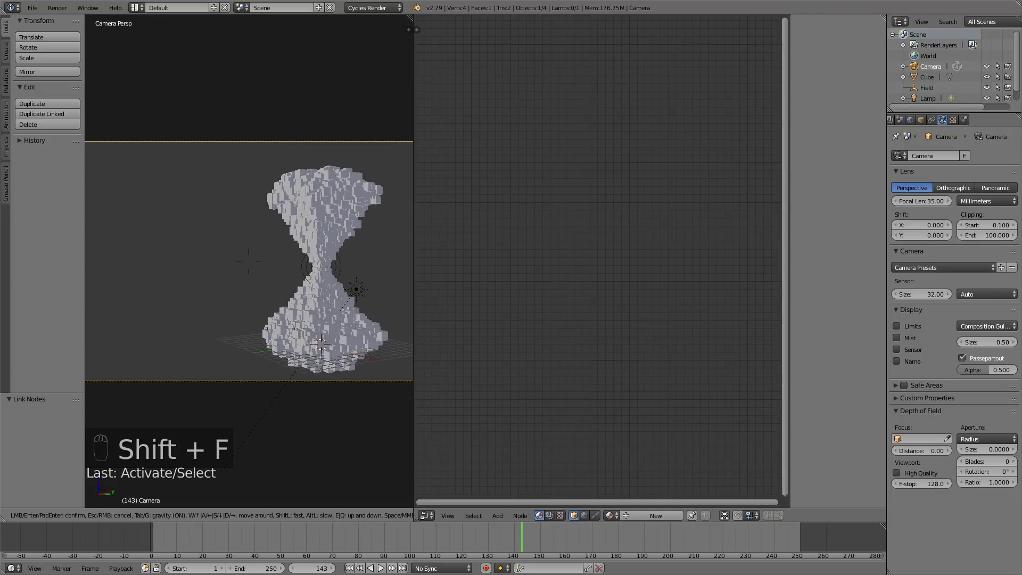
left_click(299, 318)
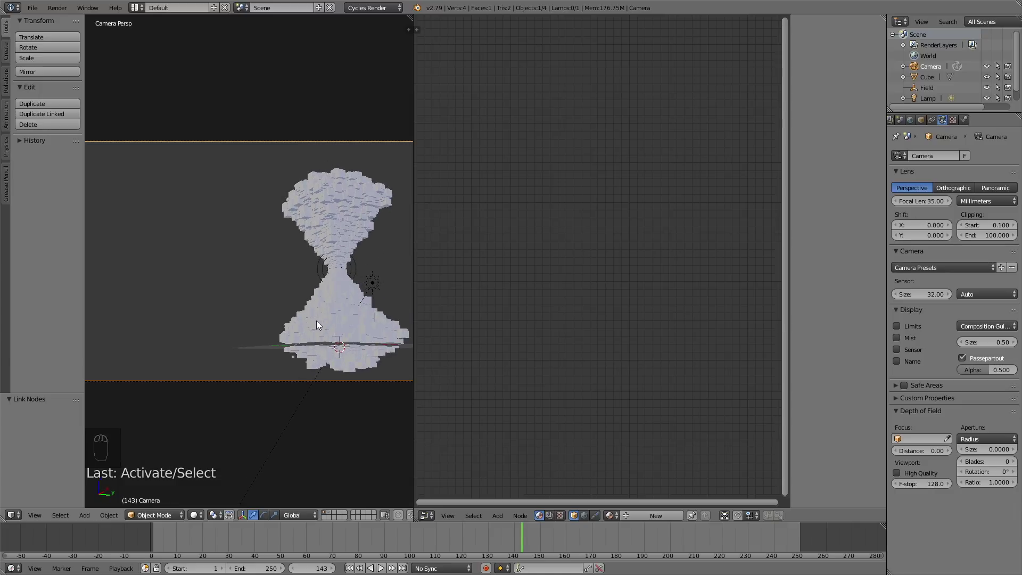
key("shift+f")
left_click(302, 321)
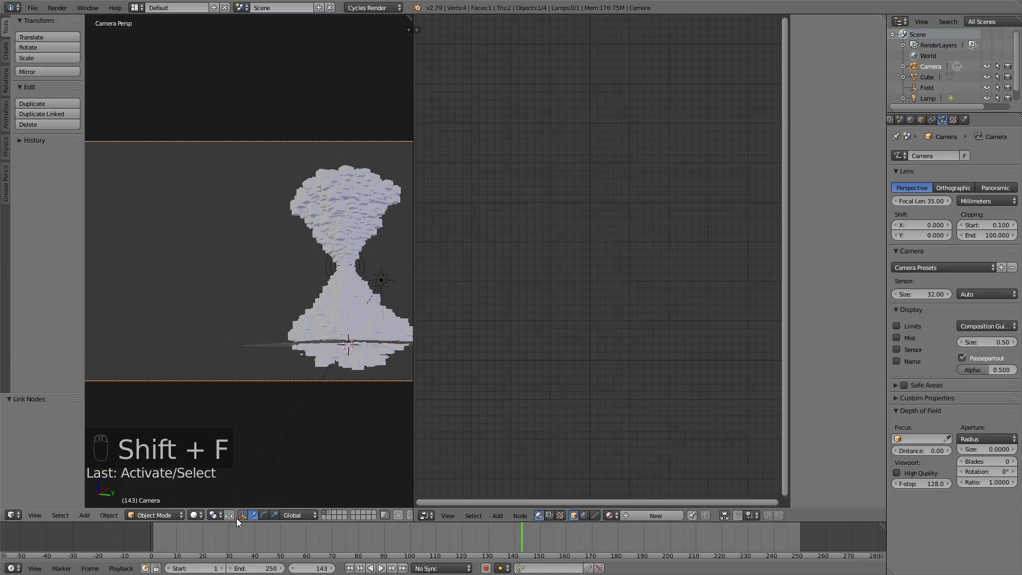
Rewind and play the animation, stopping at frame 200 with the camera frame recentred.
key("shift+Left")
left_click(381, 568)
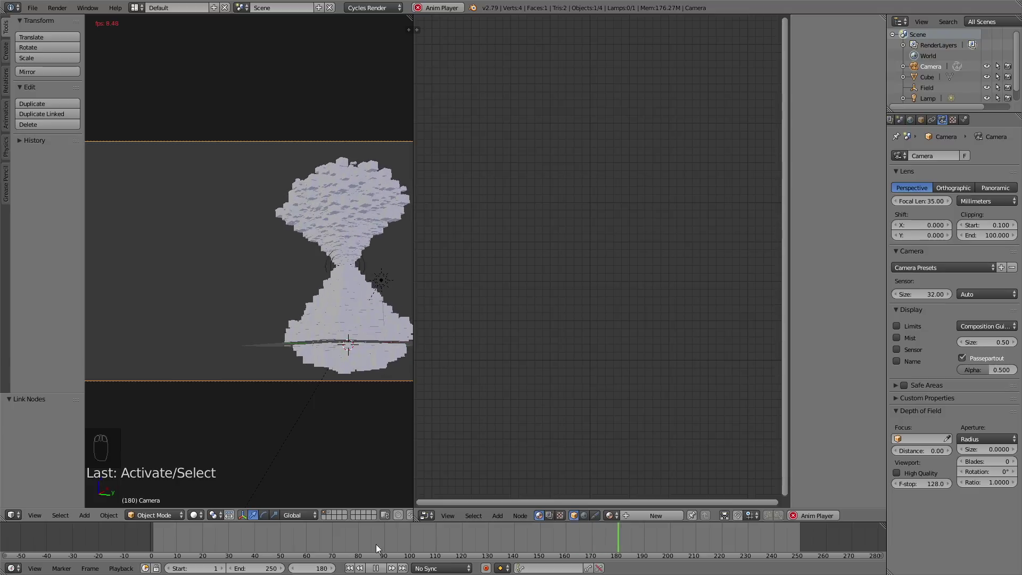
left_click(376, 568)
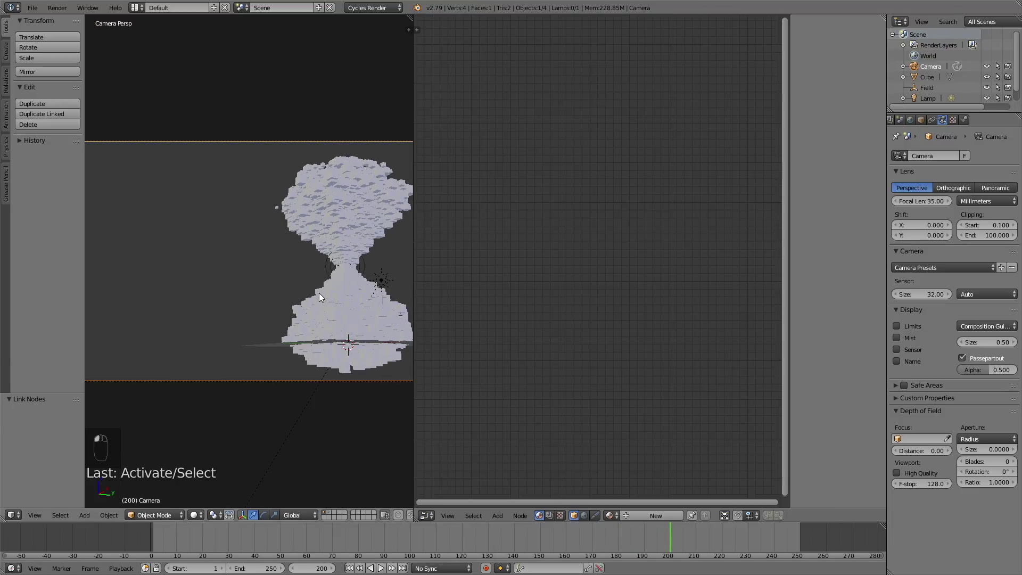
middle_click_drag(328, 290, 337, 296, "shift")
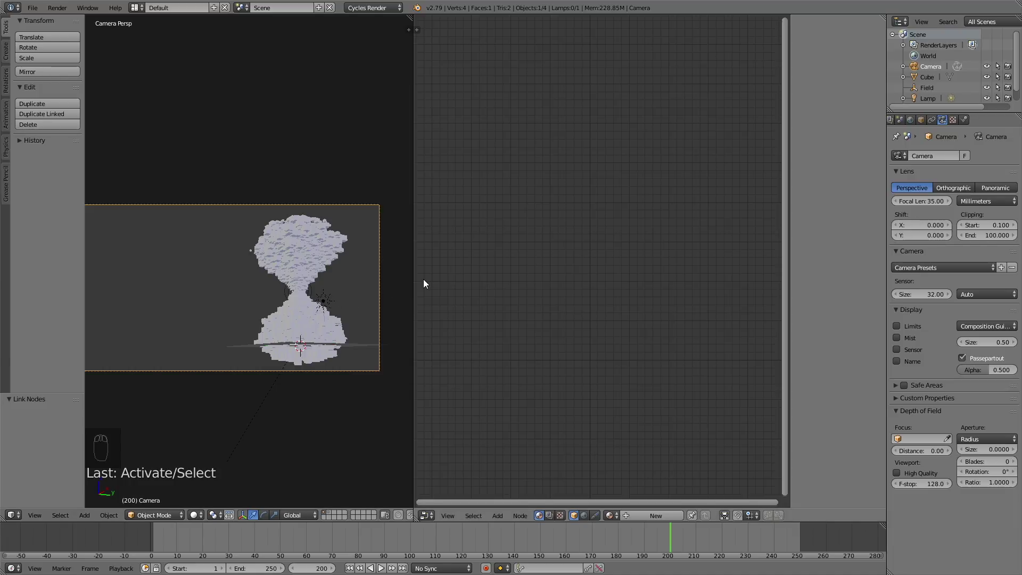
Give the ground plane a new Material.001 using a white Transparent BSDF, then replay the animation.
left_click(149, 536)
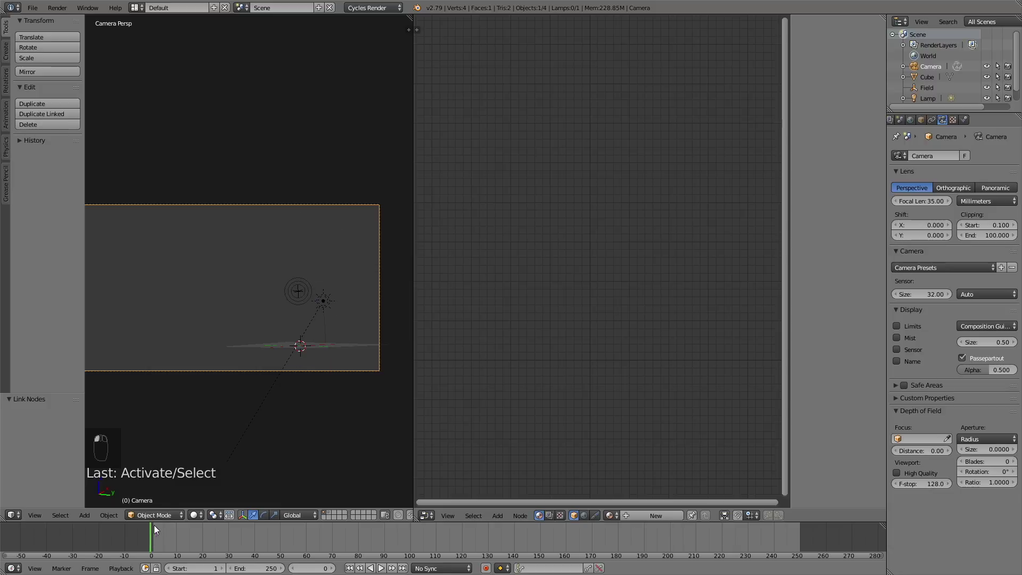
scroll(334, 407, "up", 2)
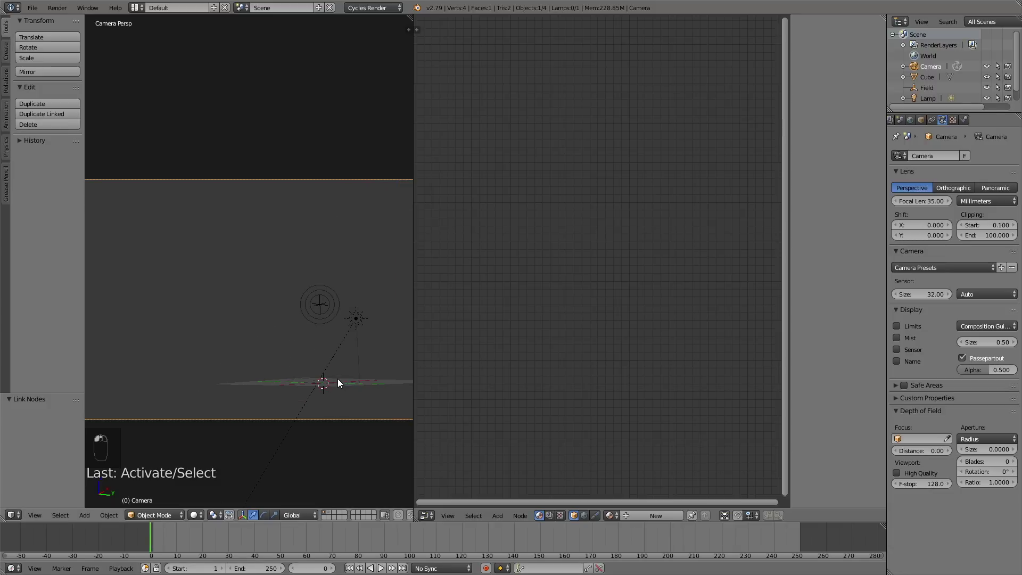
right_click(337, 378)
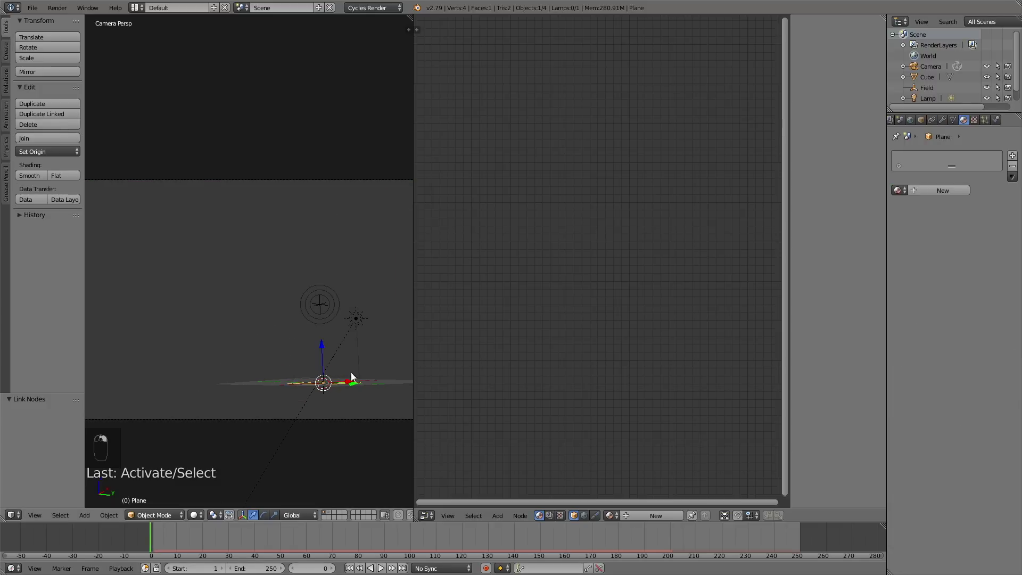
left_click(942, 190)
left_click(977, 248)
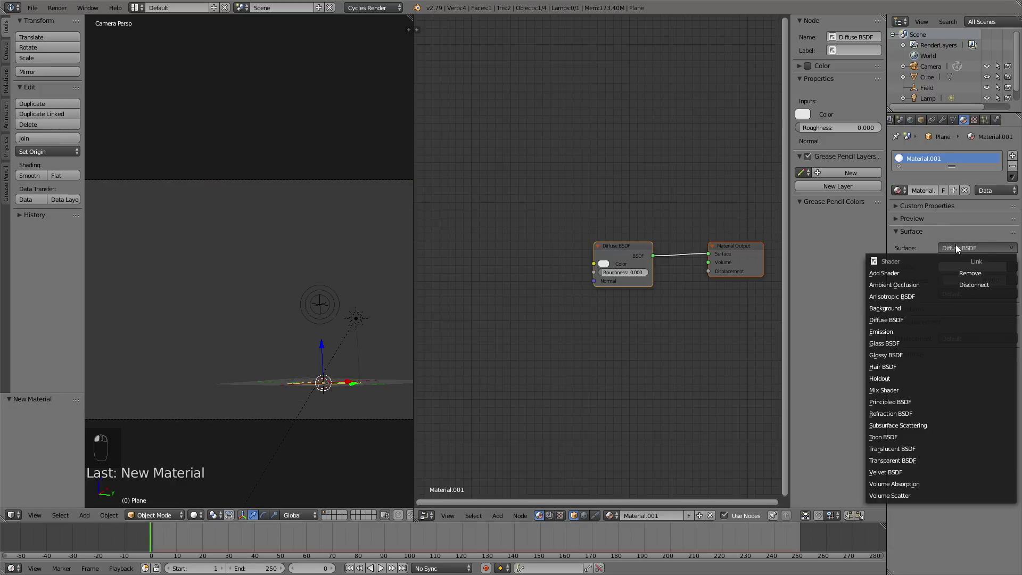
left_click(900, 461)
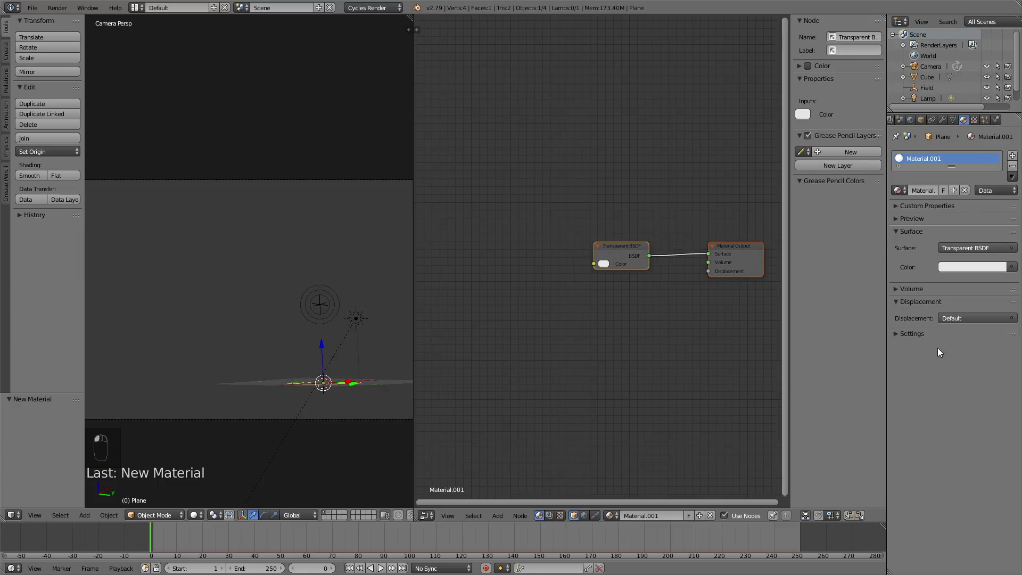
left_click(956, 268)
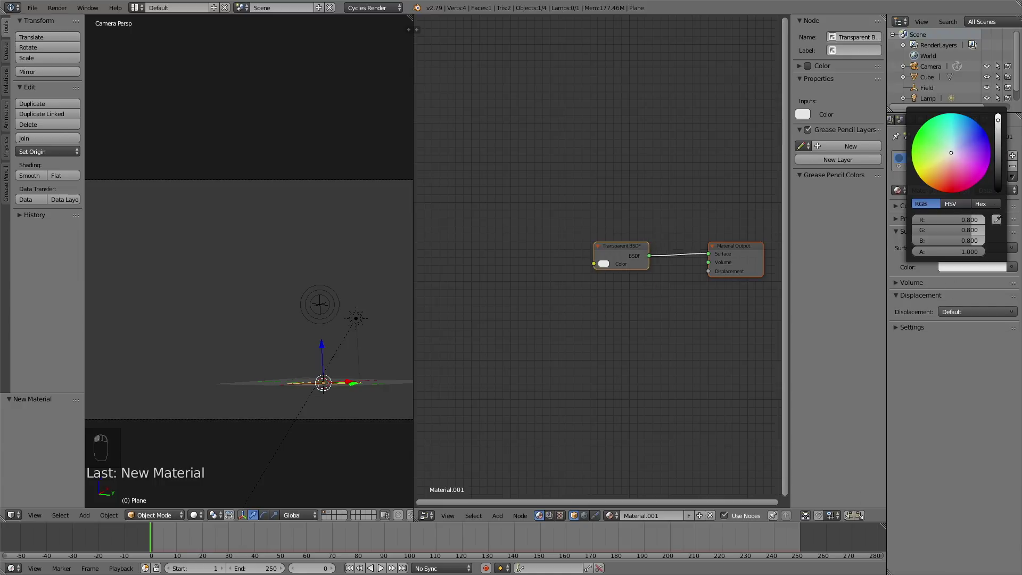
left_click(998, 118)
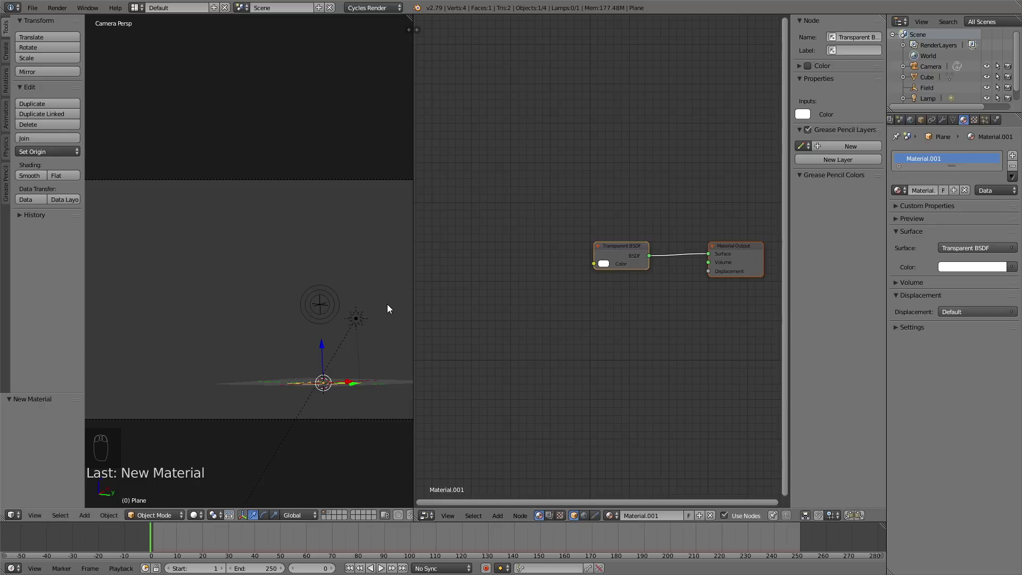
left_click(382, 568)
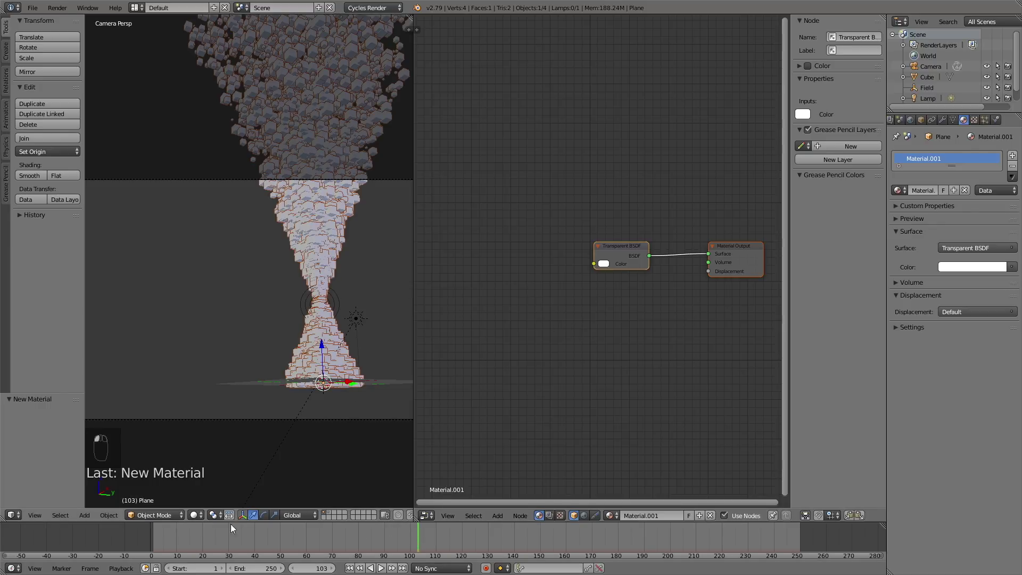
Set the render Device to GPU Compute and the resolution percentage to 100%.
key("Escape")
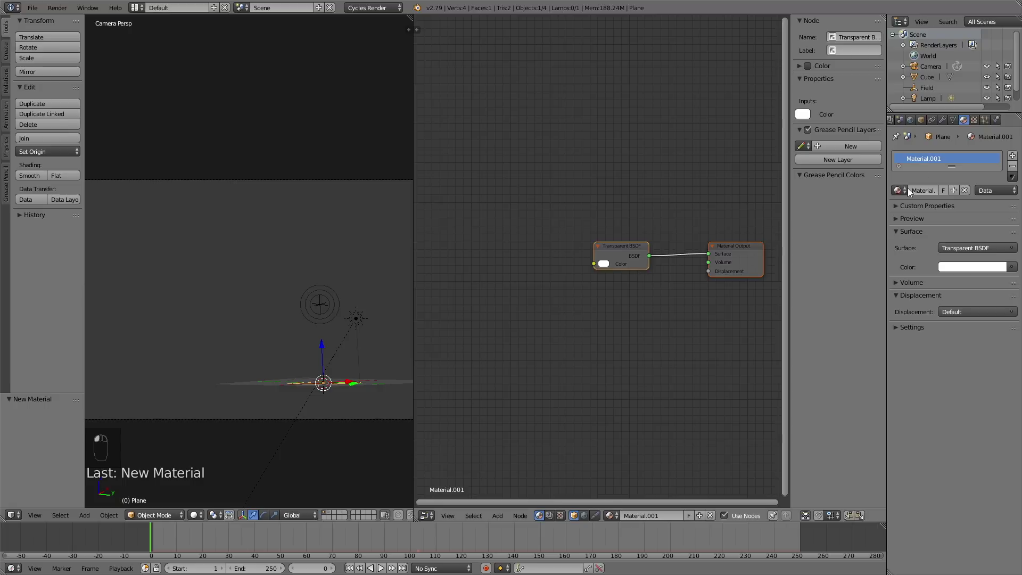
scroll(923, 120, "left", 2)
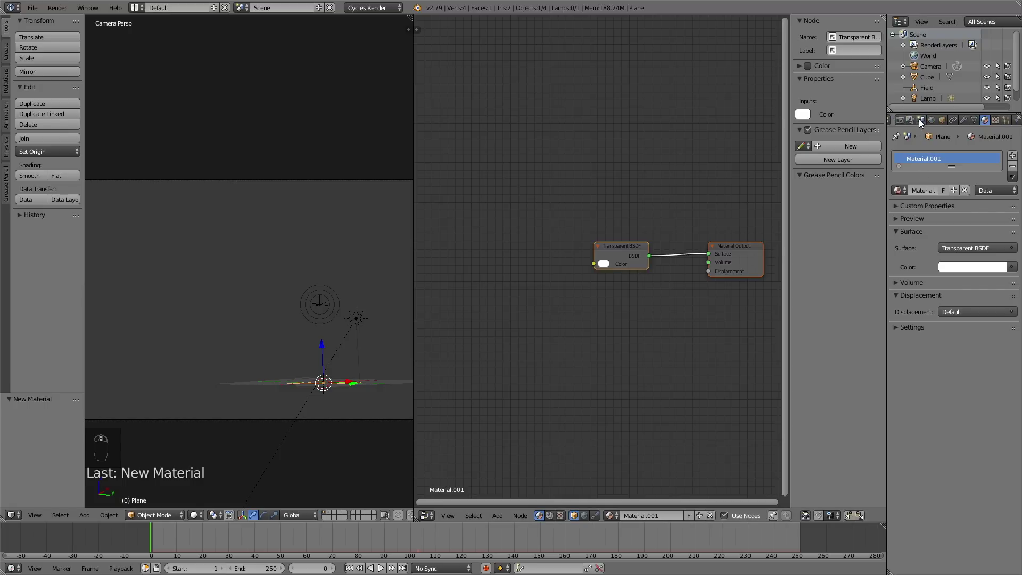
left_click(921, 118)
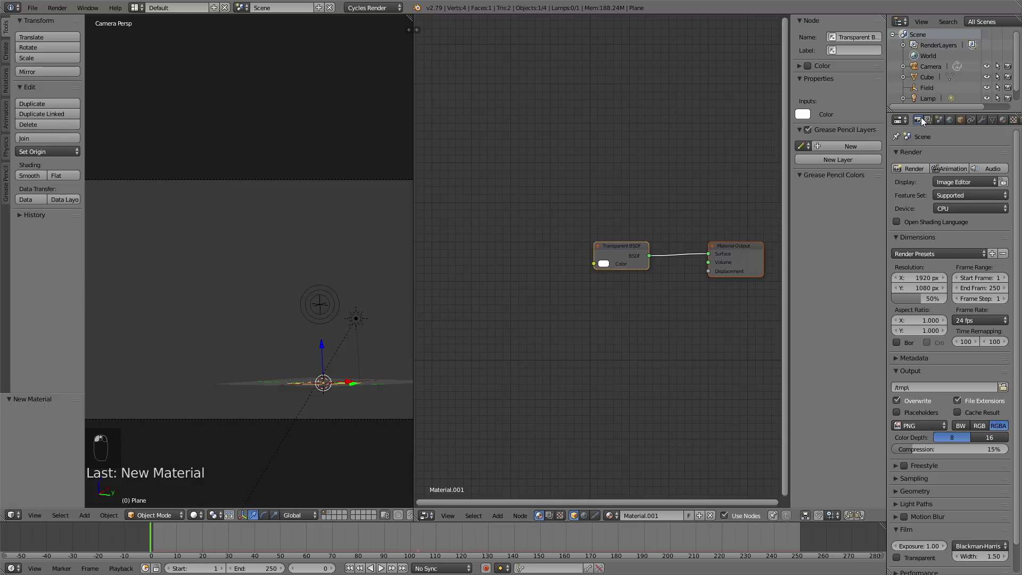
left_click(944, 206)
left_click(952, 186)
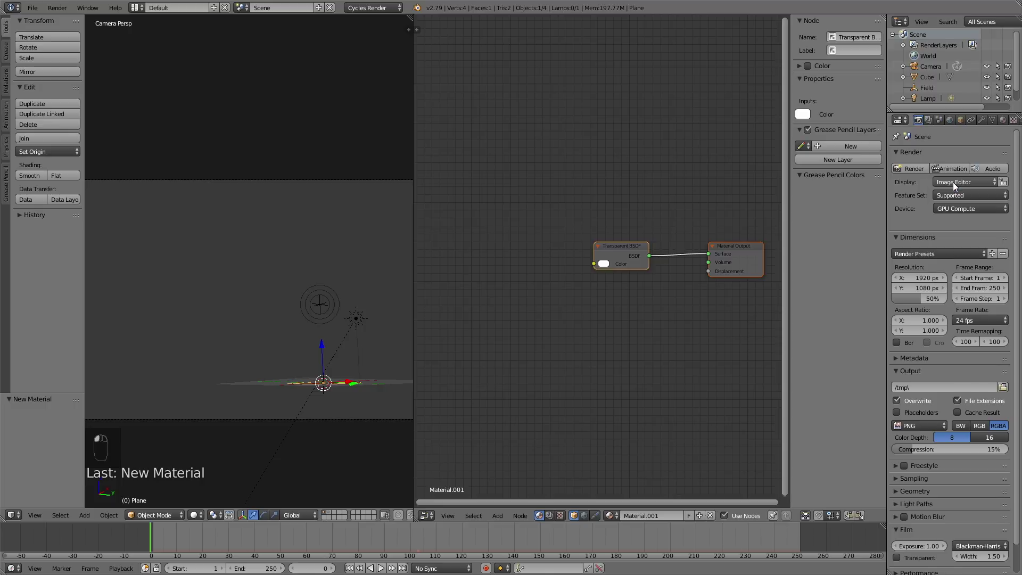
left_click_drag(918, 289, 948, 288)
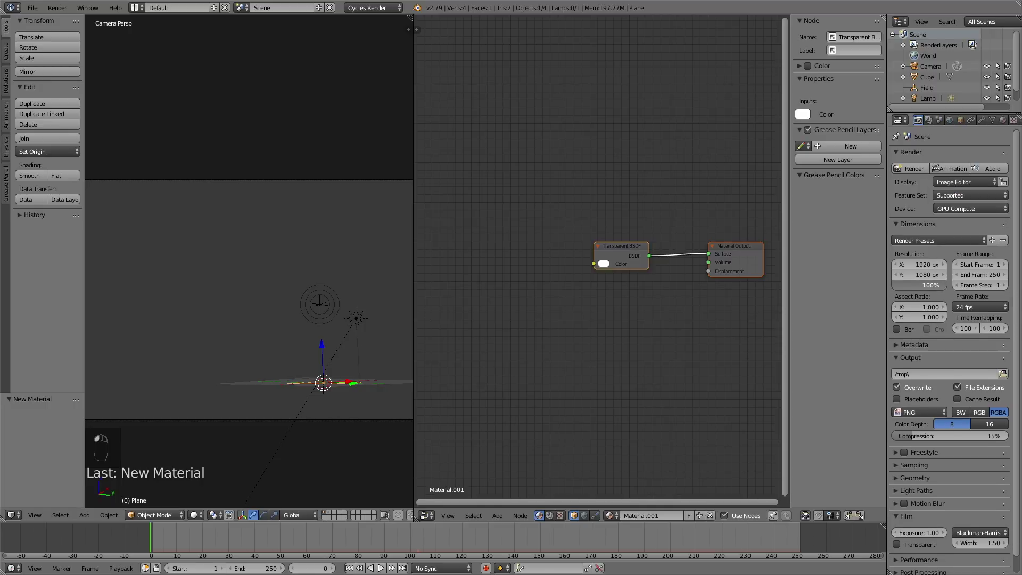
Create a 'color force' folder in C:\tmp and set 'tut' as the output file name.
left_click(1004, 374)
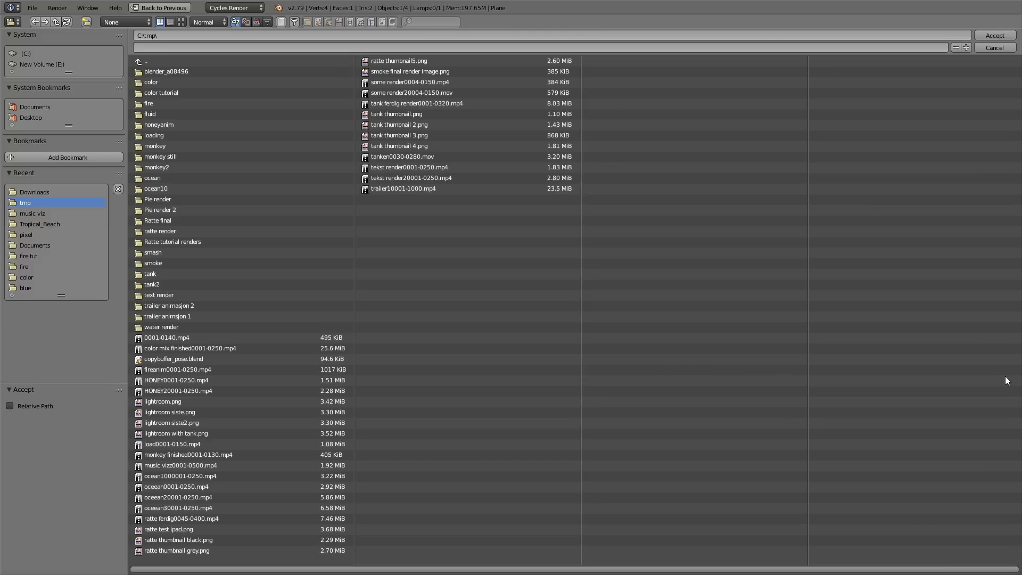
left_click(87, 22)
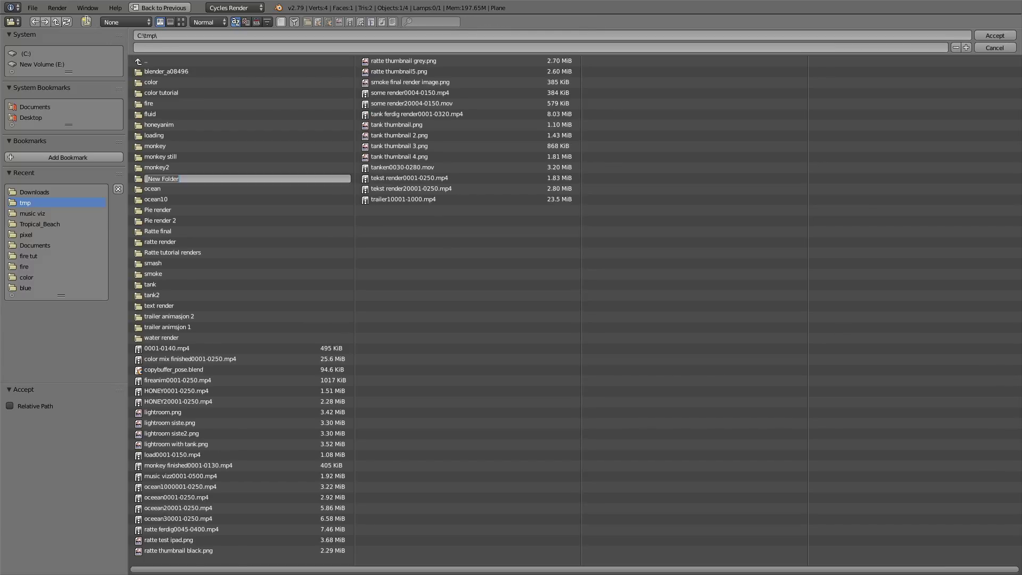
type("color force")
key("Return")
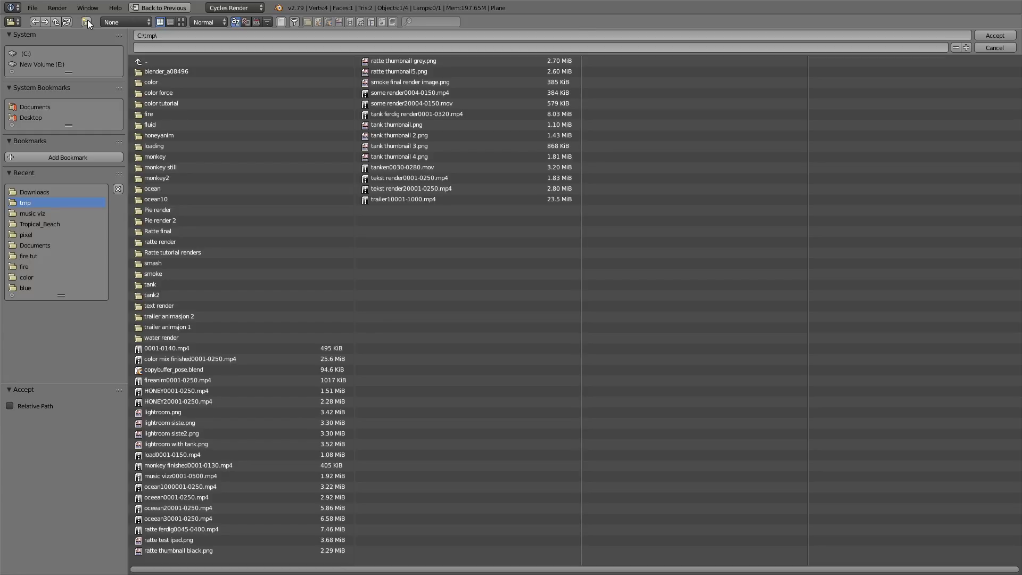
left_click(155, 91)
left_click(160, 48)
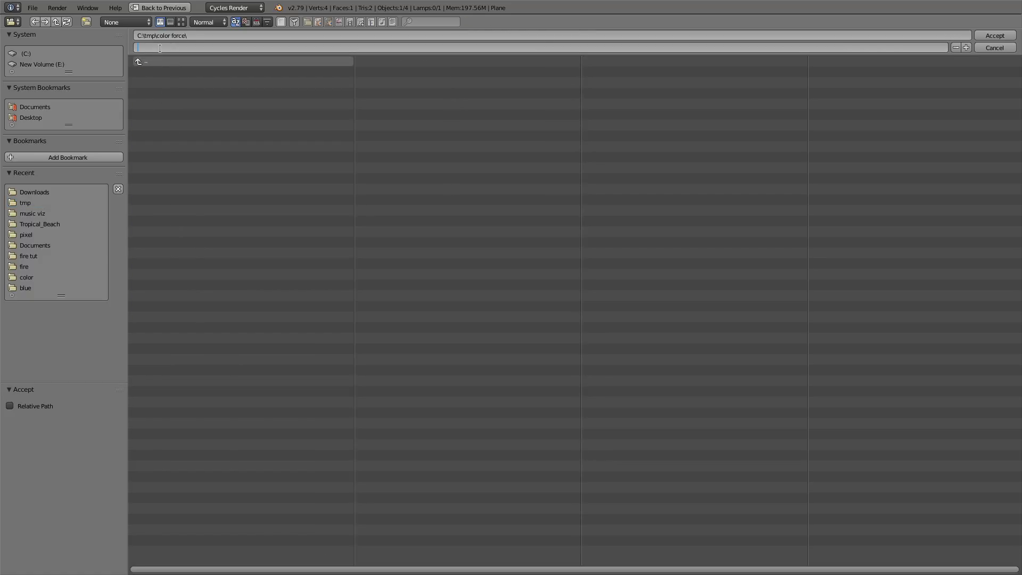
type("tut")
key("Return")
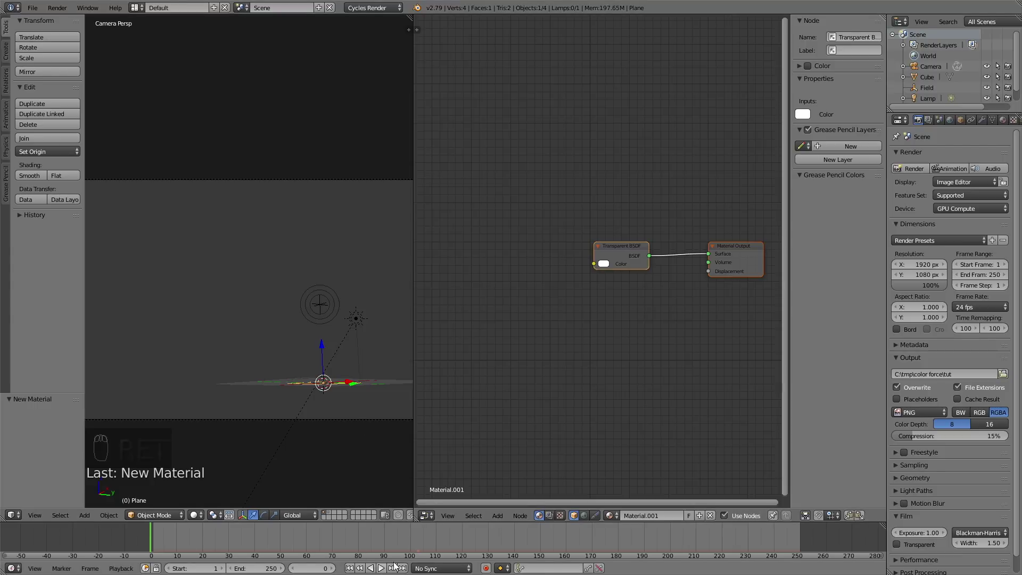
Set Render samples to 200 in the Sampling panel.
left_click(932, 465)
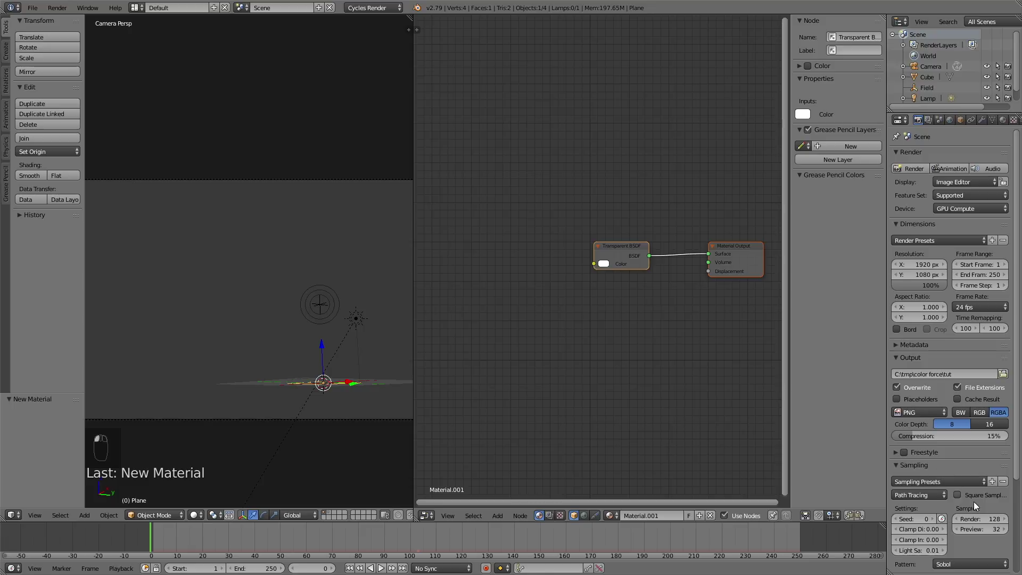
left_click(976, 519)
type("200")
key("Return")
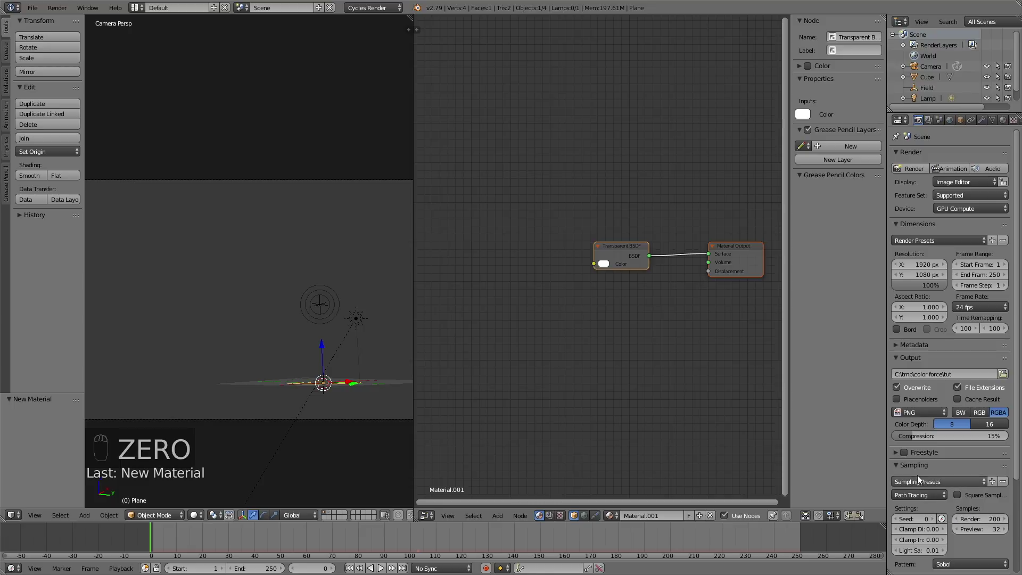
left_click(931, 462)
Set the Performance tile size to 510 by 510.
scroll(942, 477, "down", 1)
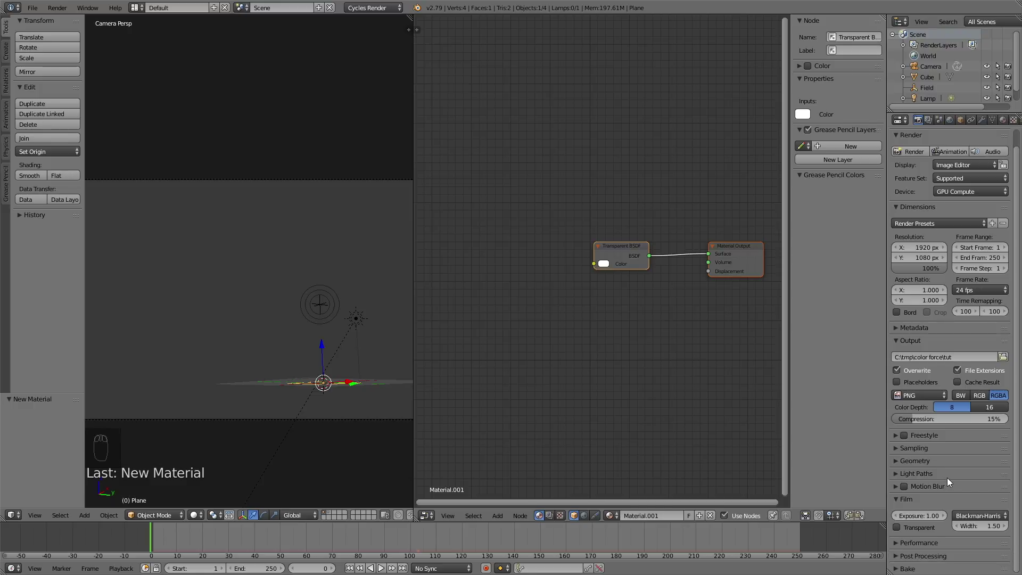
left_click(911, 543)
scroll(925, 525, "down", 5)
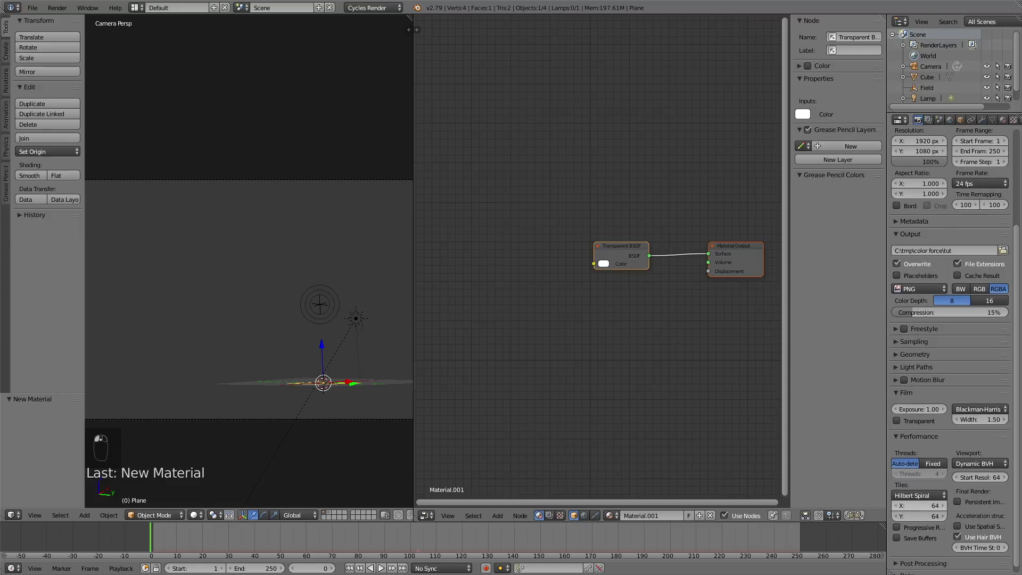
left_click(912, 505)
type("510")
key("Return")
left_click(929, 516)
type("510")
key("Return")
left_click(942, 435)
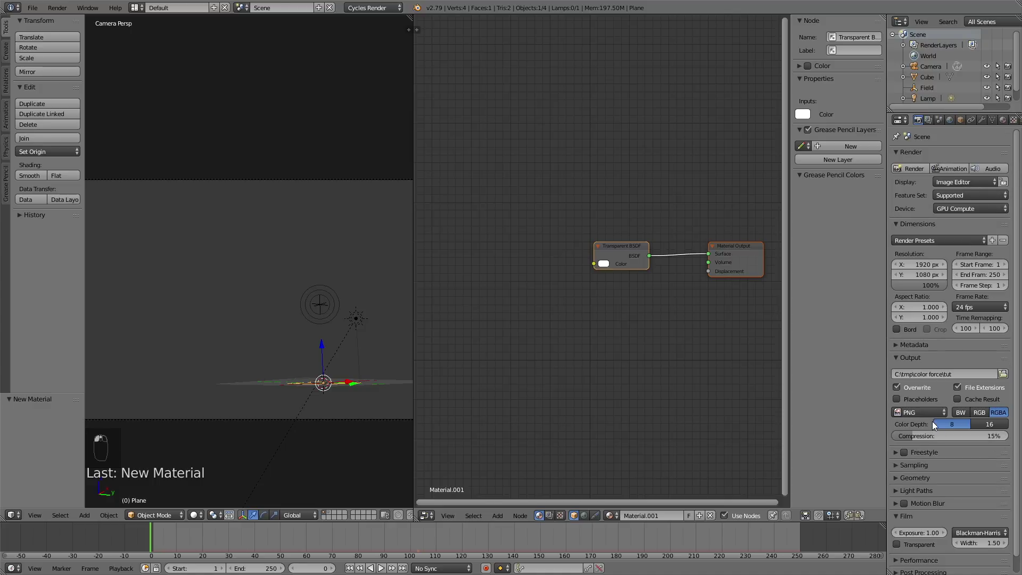
Glance at the render layer settings, then play back the hourglass animation.
left_click(928, 121)
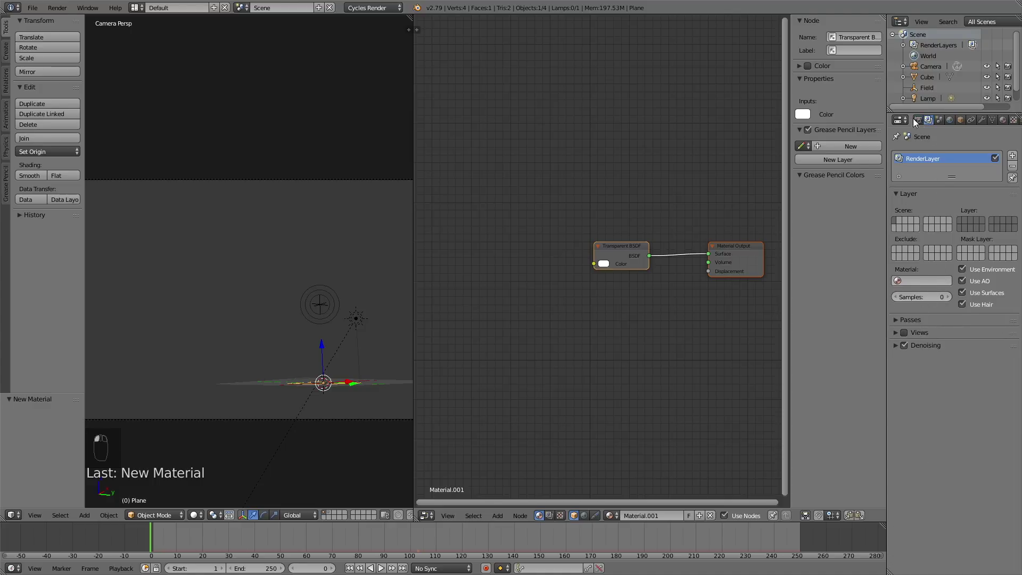
left_click(918, 120)
left_click(381, 569)
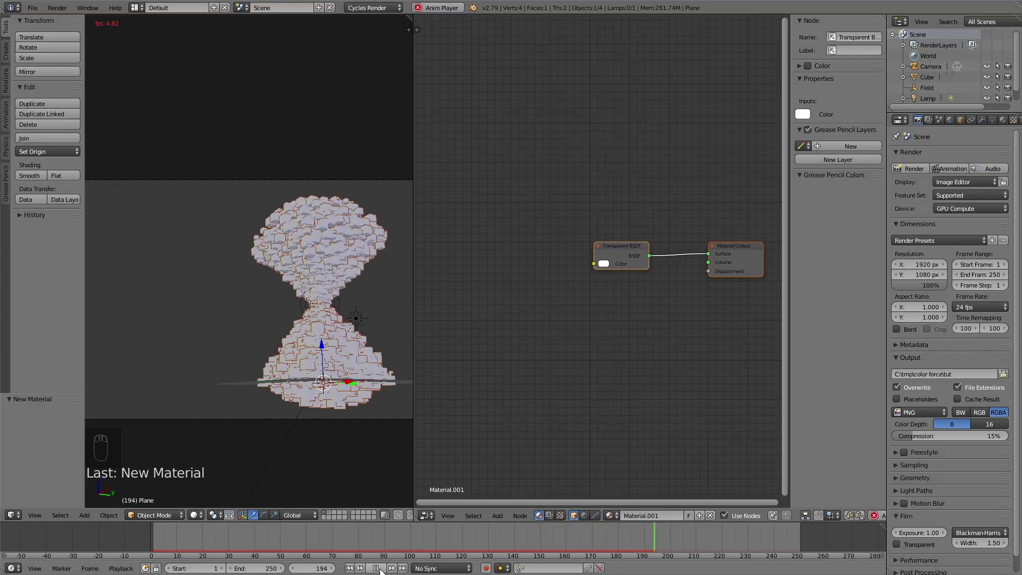
Stop playback at frame 195 and preview the scene rendered in a widened 3D view.
key("alt+a")
key("shift+z")
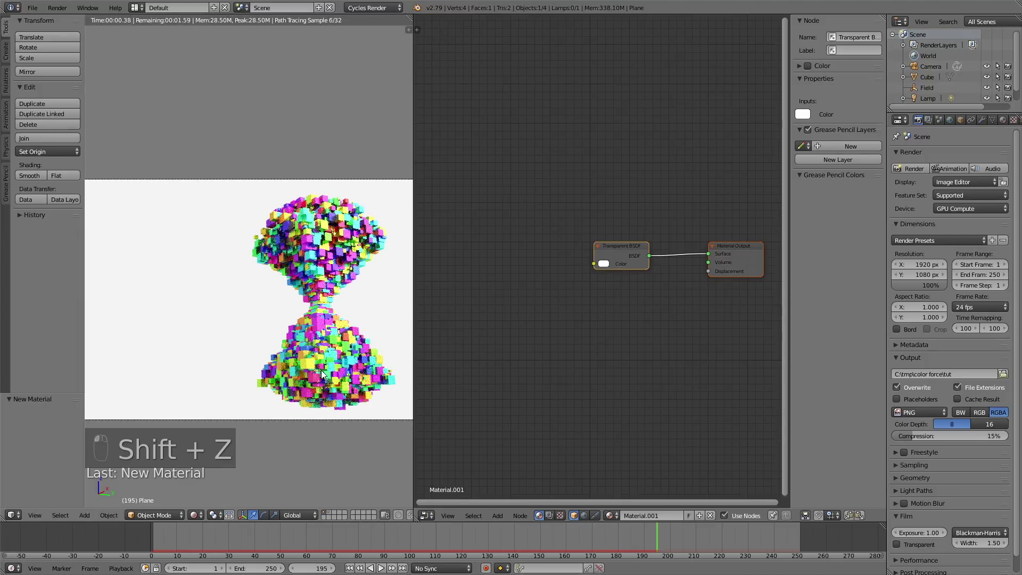
scroll(322, 374, "up", 2)
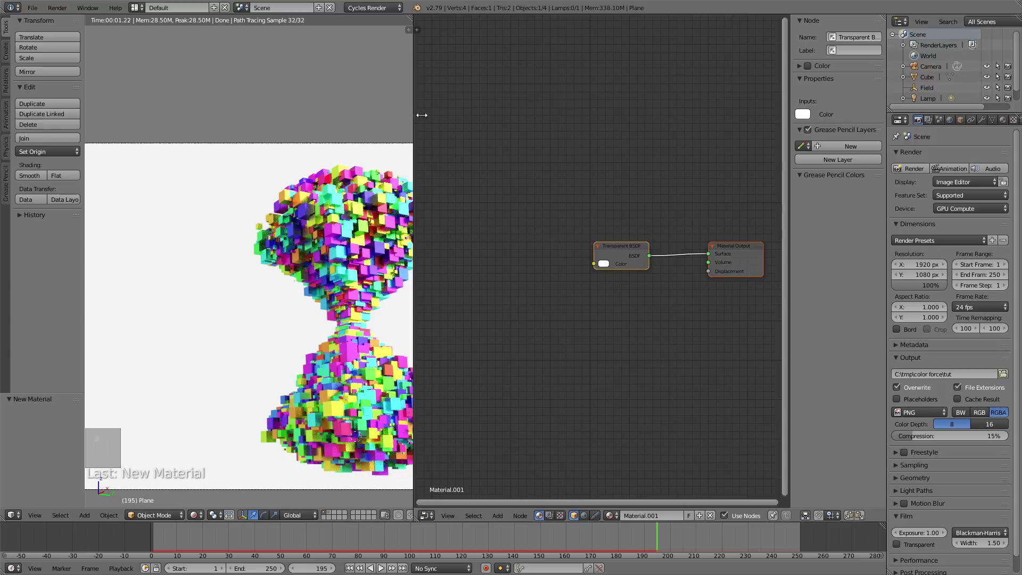
left_click_drag(422, 115, 639, 119)
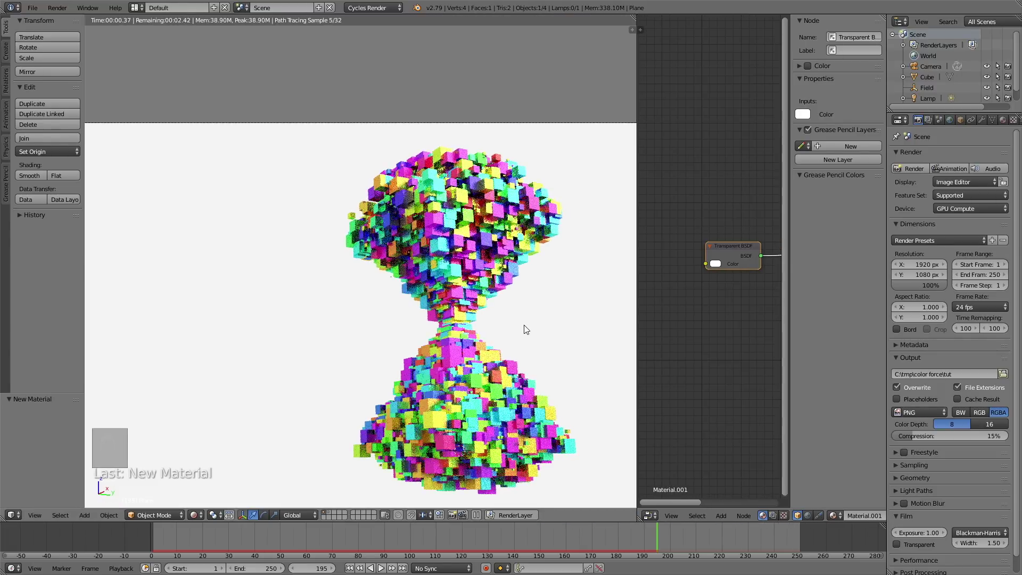
scroll(526, 329, "down", 2)
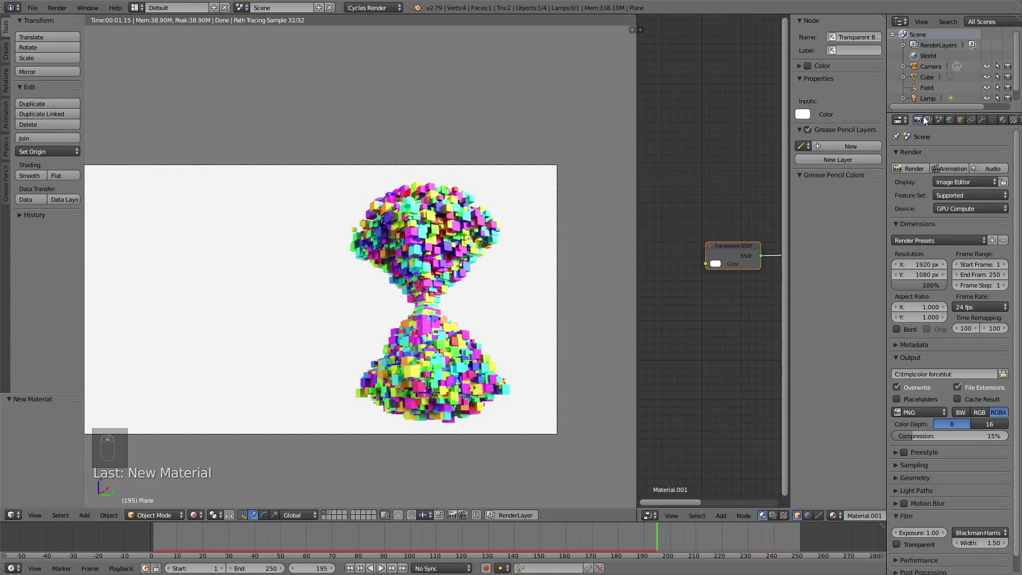
Lighten the World Color to a pale bluish grey, value about 0.774.
left_click(950, 120)
left_click(983, 226)
left_click_drag(1008, 107, 963, 119)
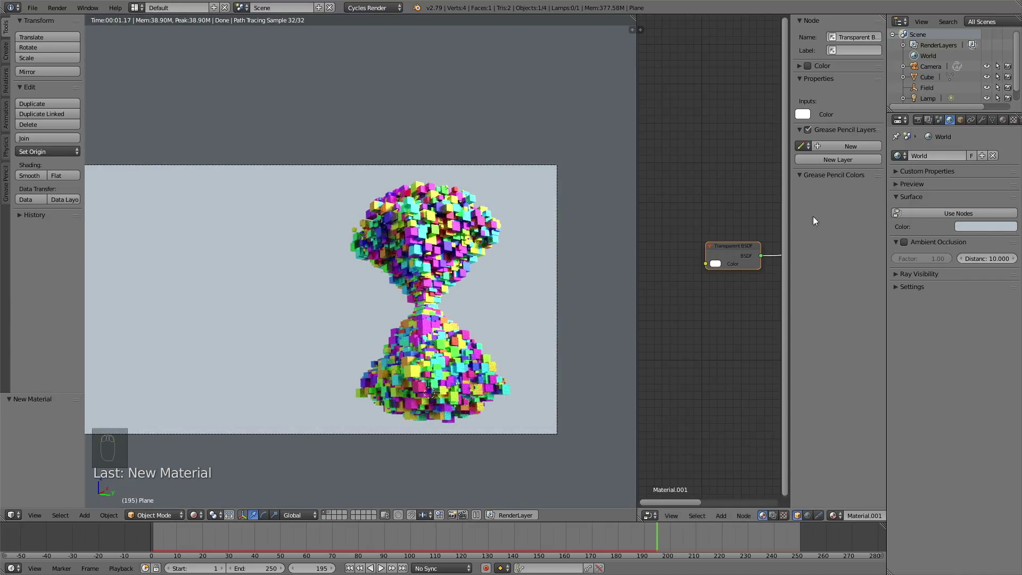
Inspect the purple cube's base colour on its own layer, then restore the hourglass layer and solid shading.
left_click(327, 512)
right_click(530, 399)
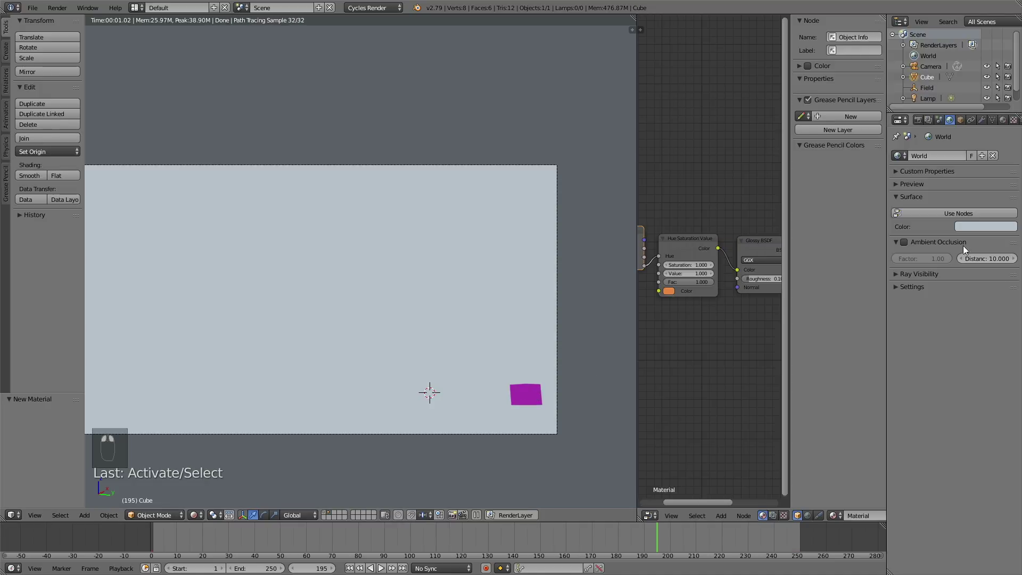
left_click(668, 291)
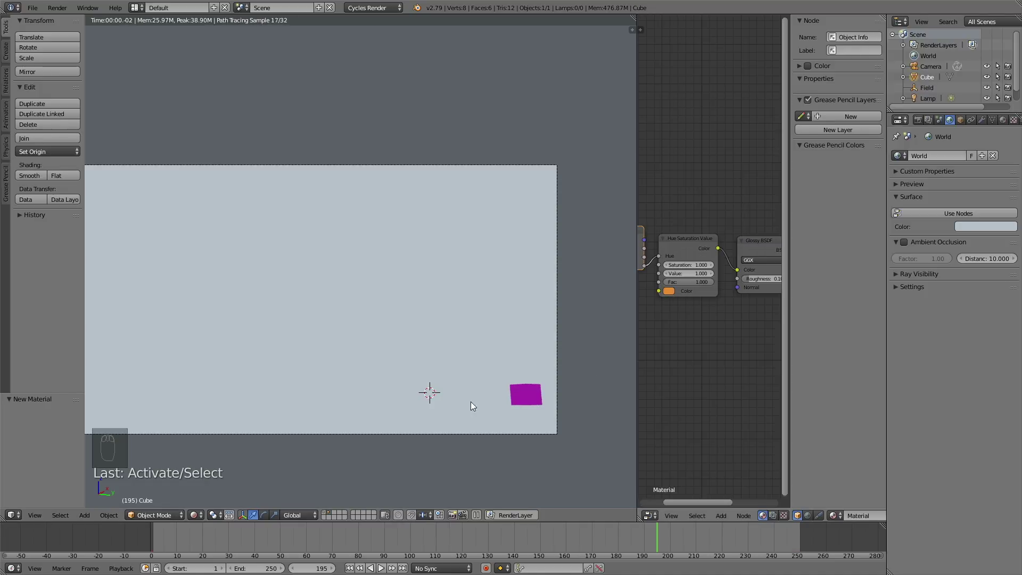
left_click(330, 512)
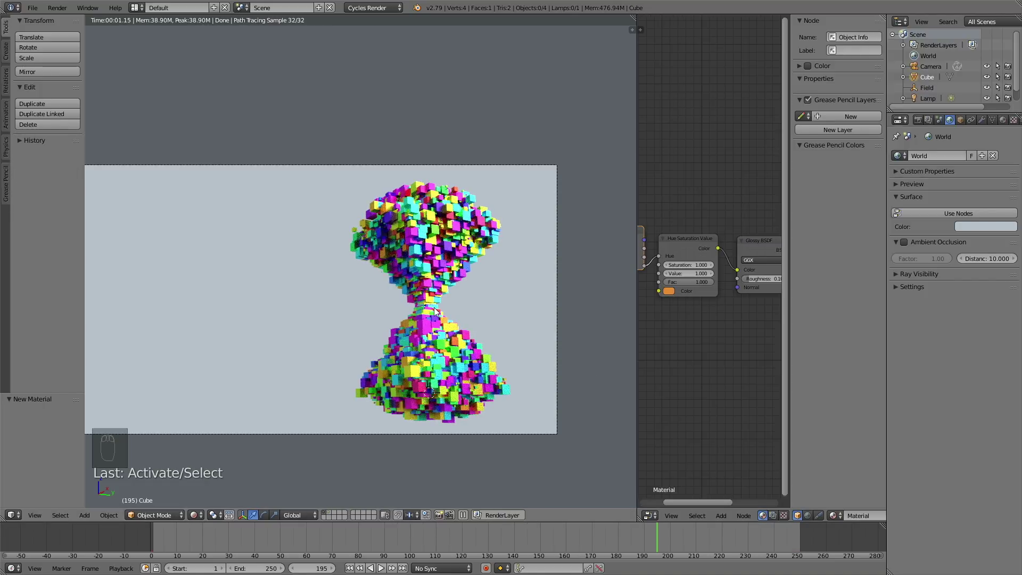
key("shift+z")
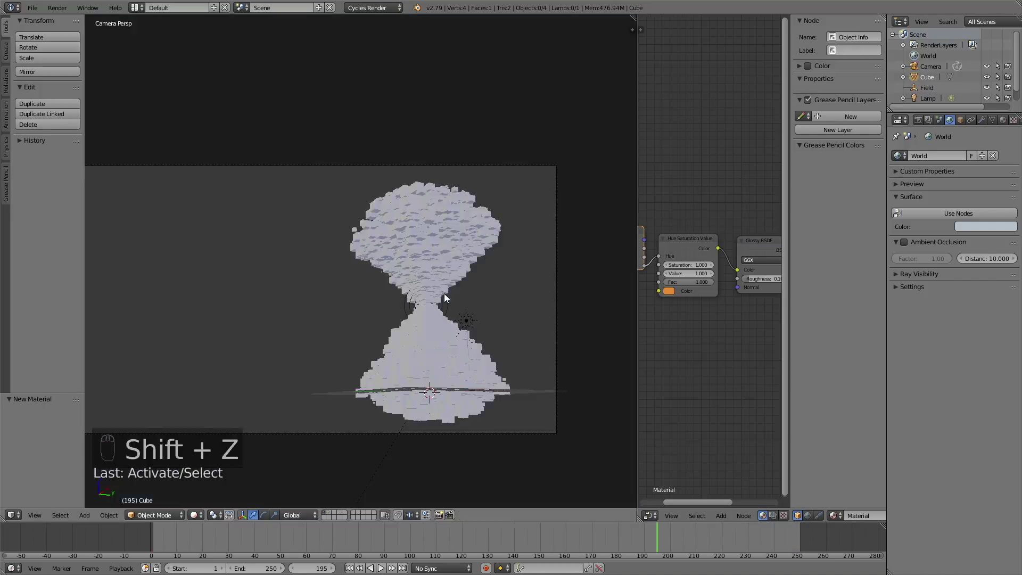
Launch the full animation render from the Render properties' Animation button.
left_click(921, 119)
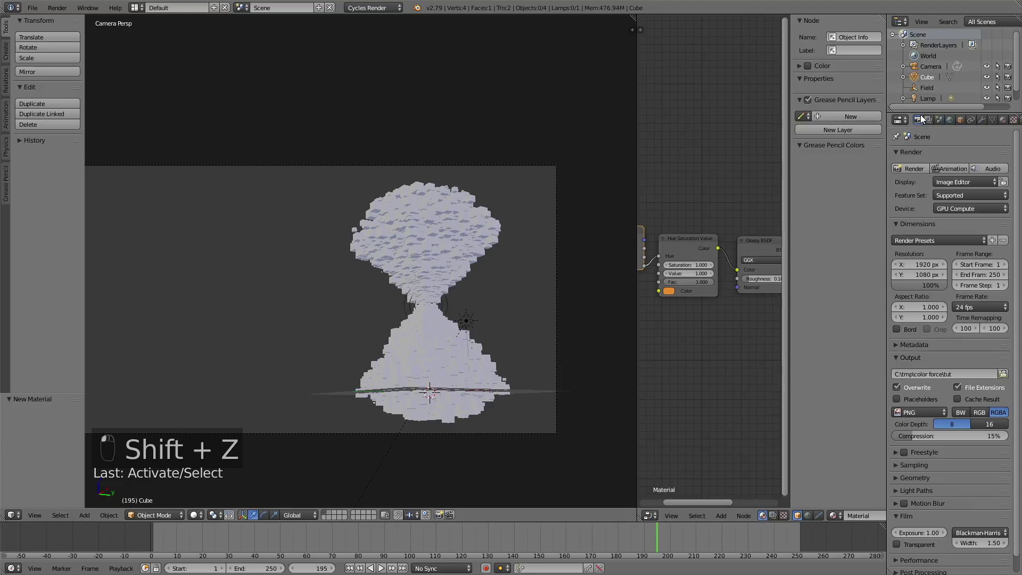
left_click(945, 168)
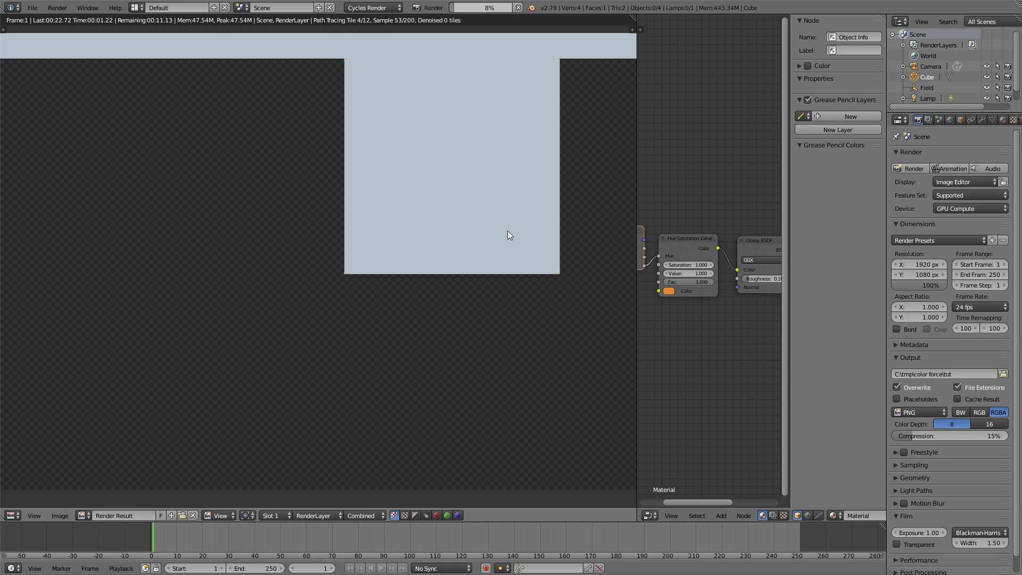